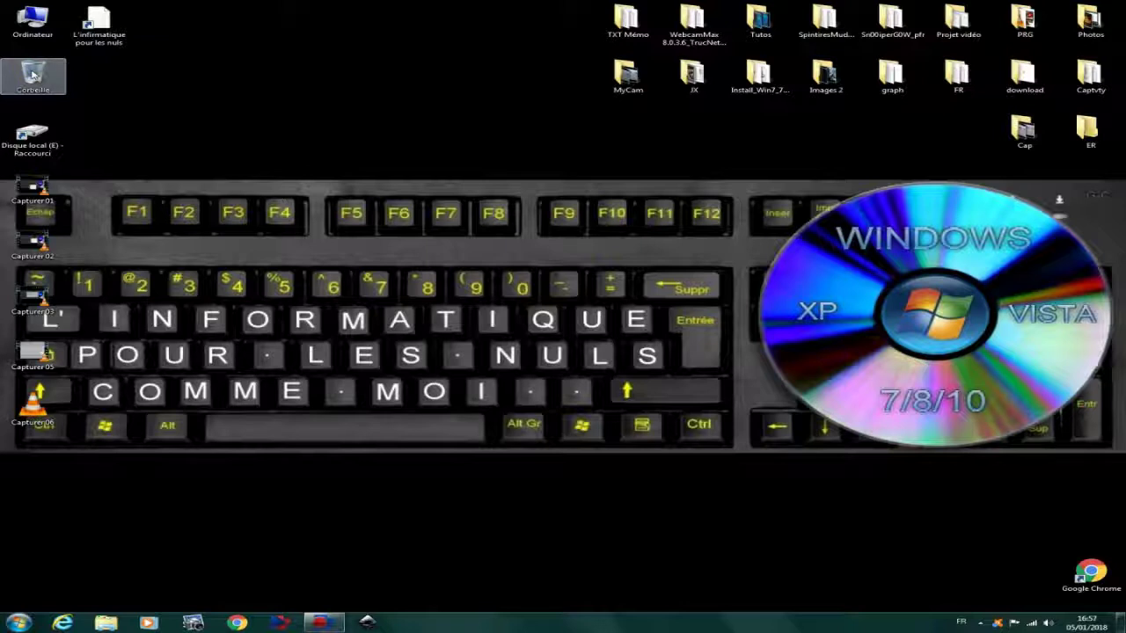
Step: Review the Corbeille properties, including its maximum size and deletion confirmation settings
{"action": "right_click", "coordinate": [31, 76]}
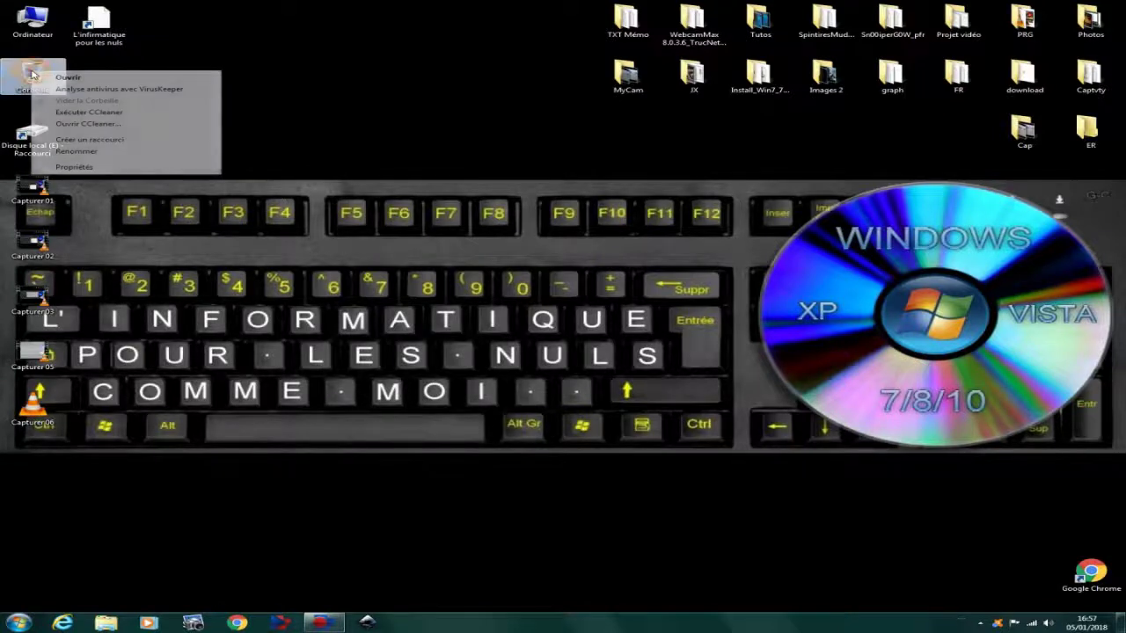
{"action": "left_click", "coordinate": [68, 167]}
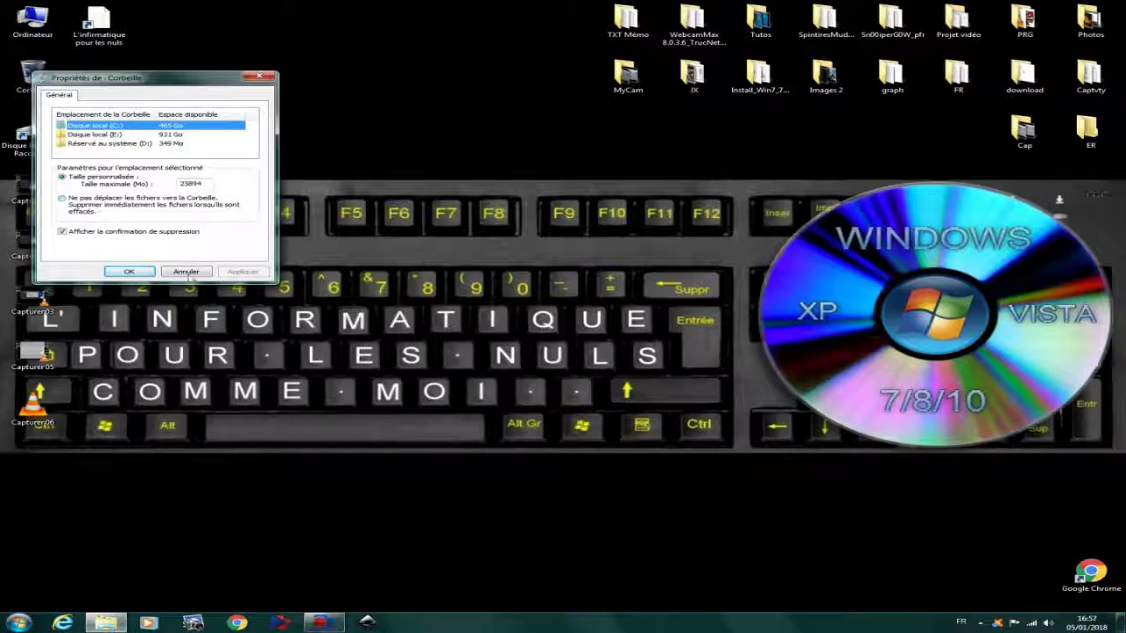
{"action": "left_click", "coordinate": [128, 271]}
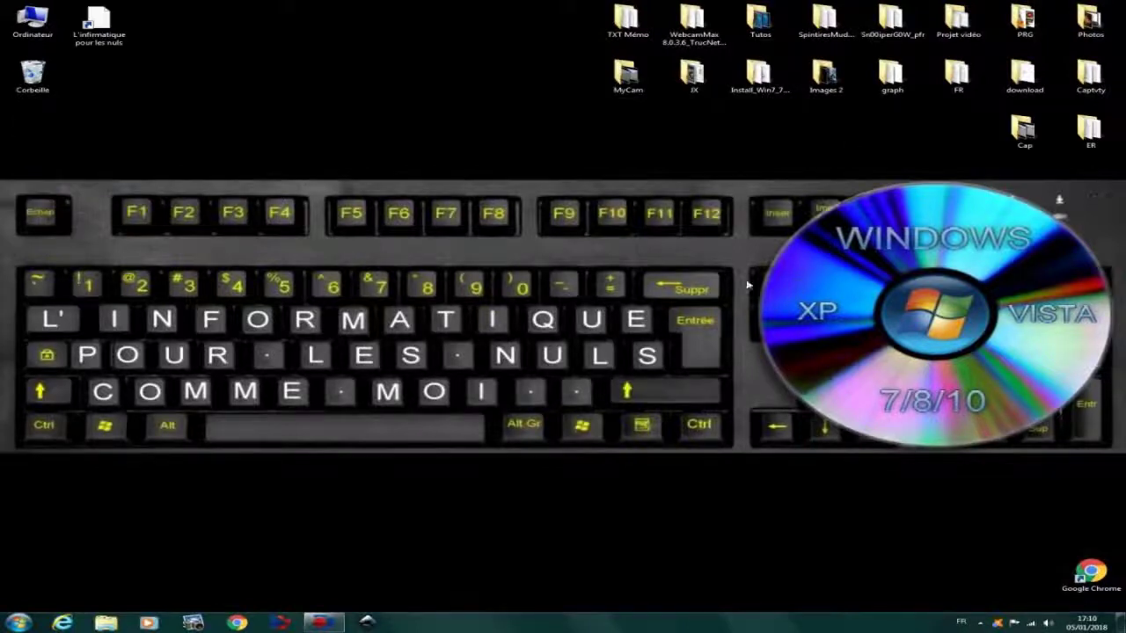
Step: Create a desktop shortcut to Disque local (E:) from the Ordinateur window and close that window
{"action": "double_click", "coordinate": [26, 23]}
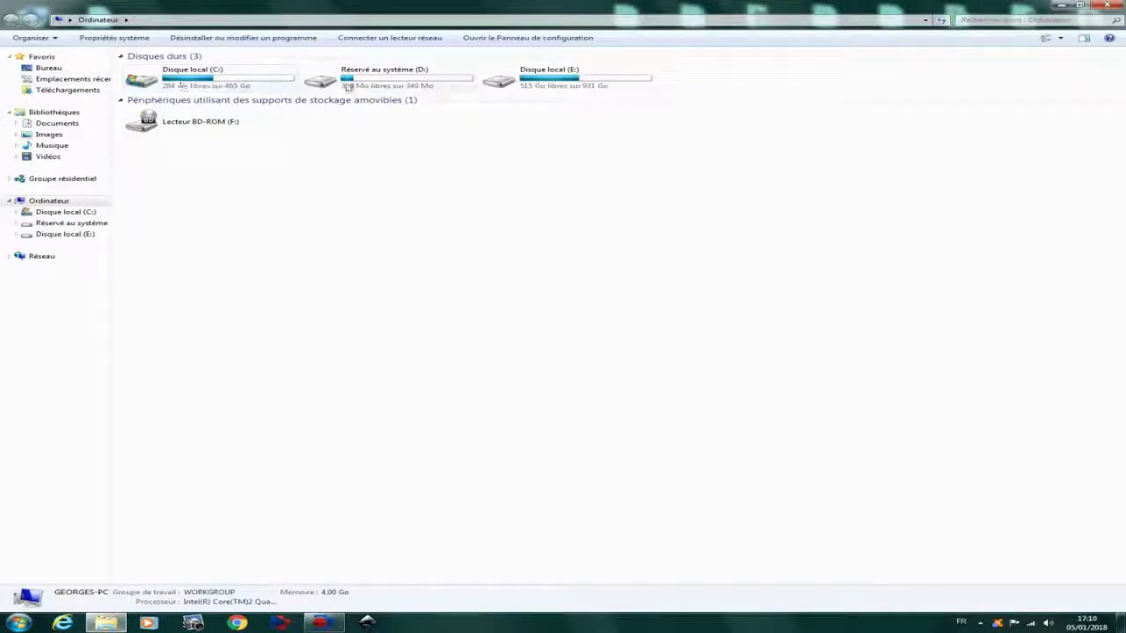
{"action": "right_click", "coordinate": [545, 82]}
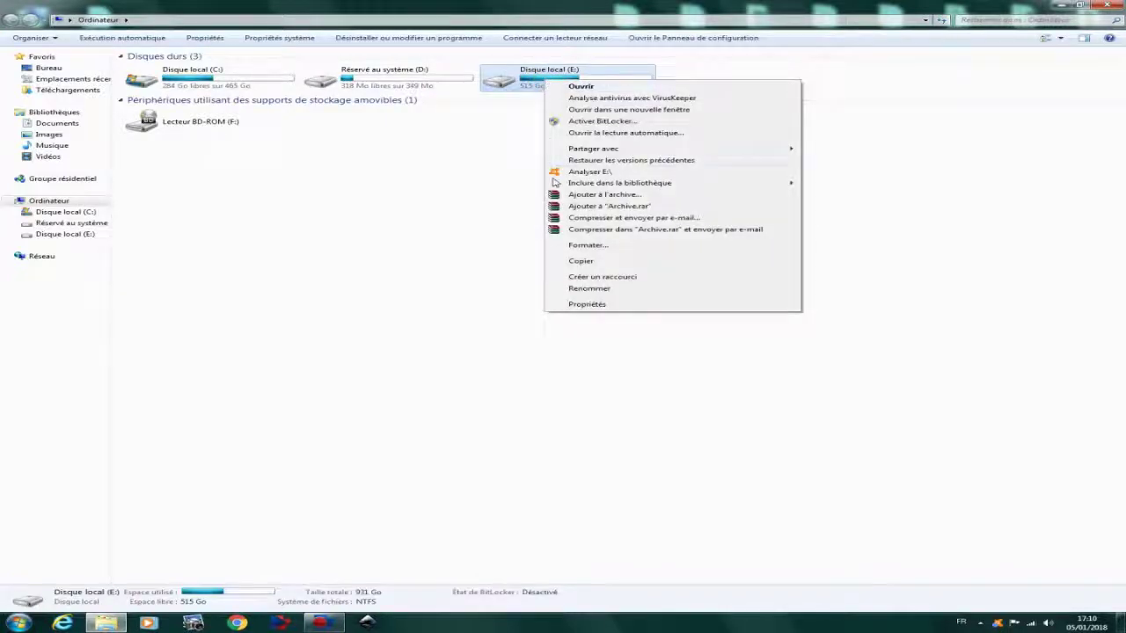
{"action": "left_click", "coordinate": [602, 278]}
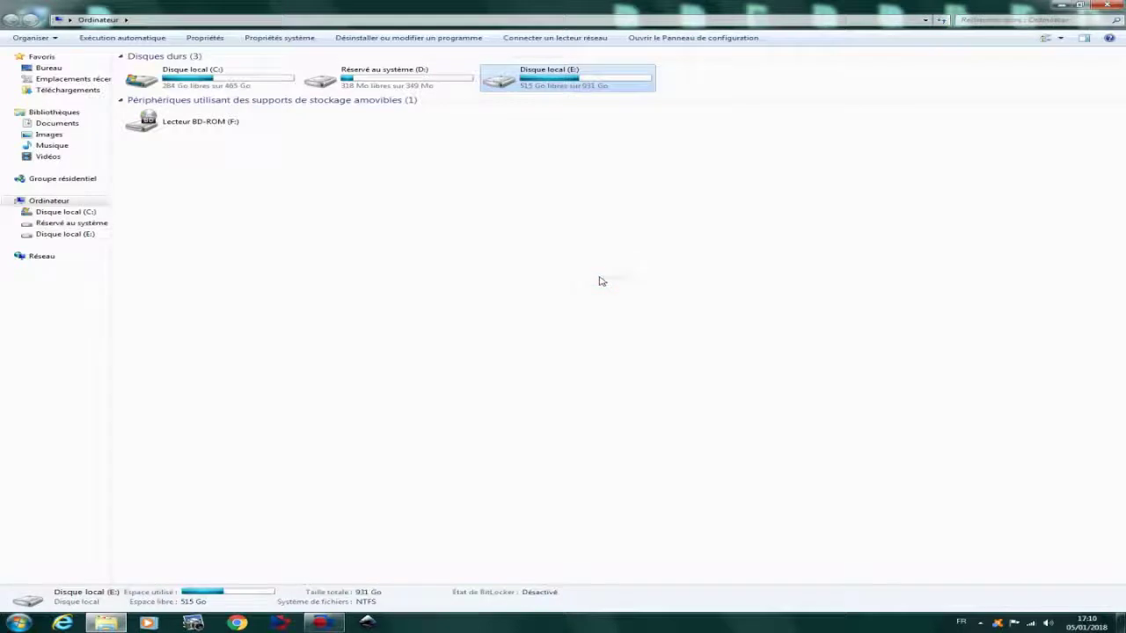
{"action": "left_click", "coordinate": [1113, 7]}
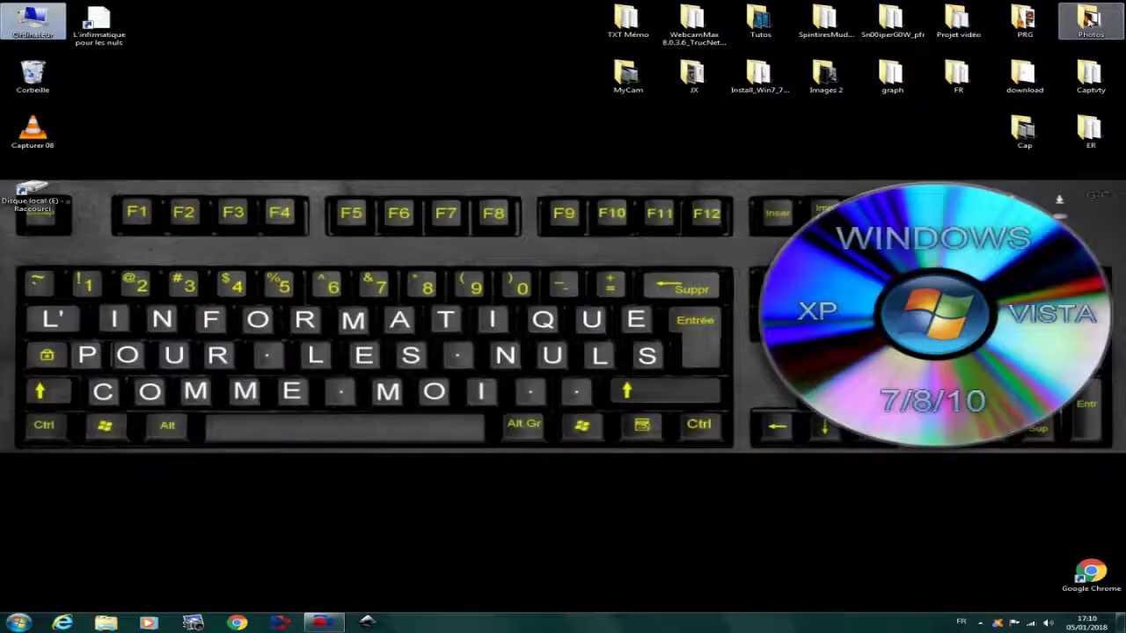
Step: Test the desktop shortcut to Disque local (E:) by opening it, and close the drive window
{"action": "left_click", "coordinate": [181, 110]}
{"action": "double_click", "coordinate": [33, 192]}
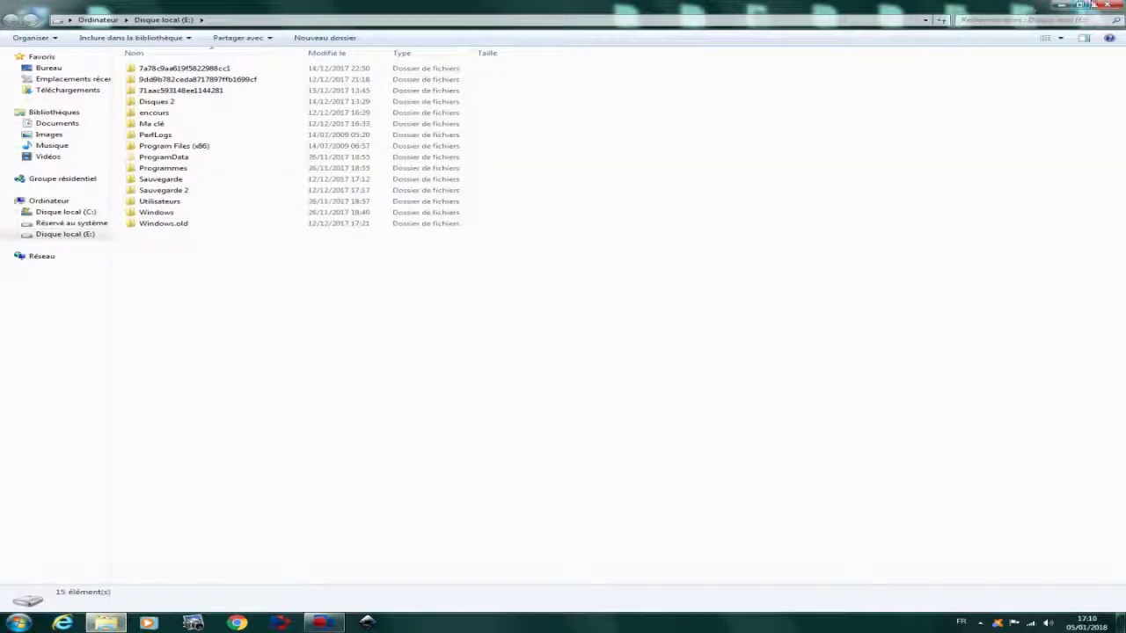
{"action": "left_click", "coordinate": [1107, 5]}
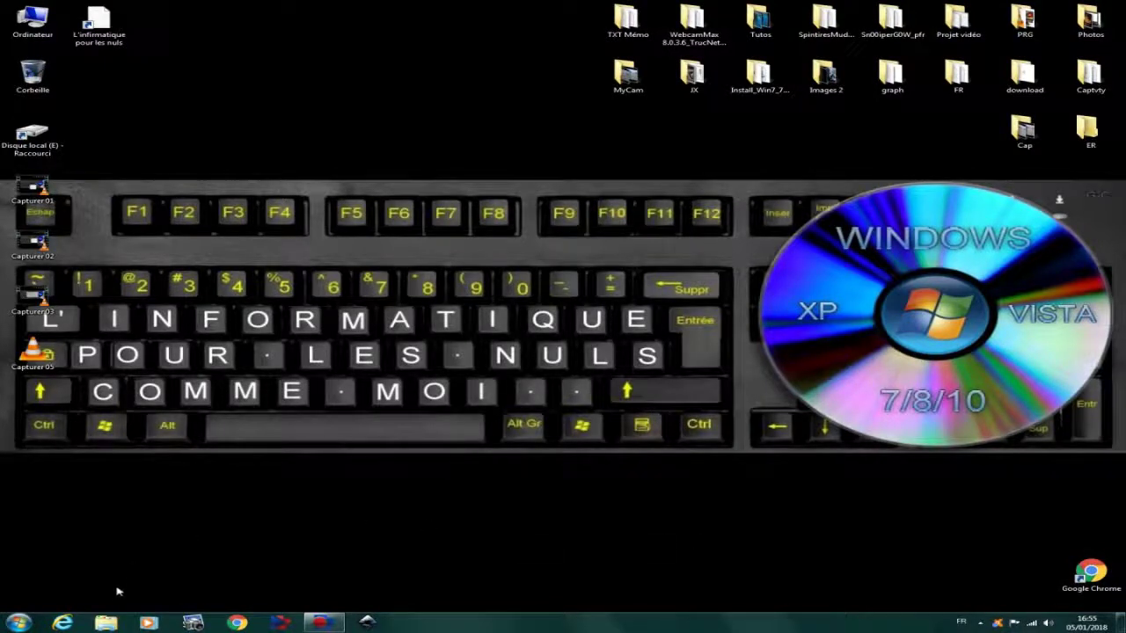
Step: View the items under Emplacements récents in Windows Explorer and close the window
{"action": "left_click", "coordinate": [106, 623]}
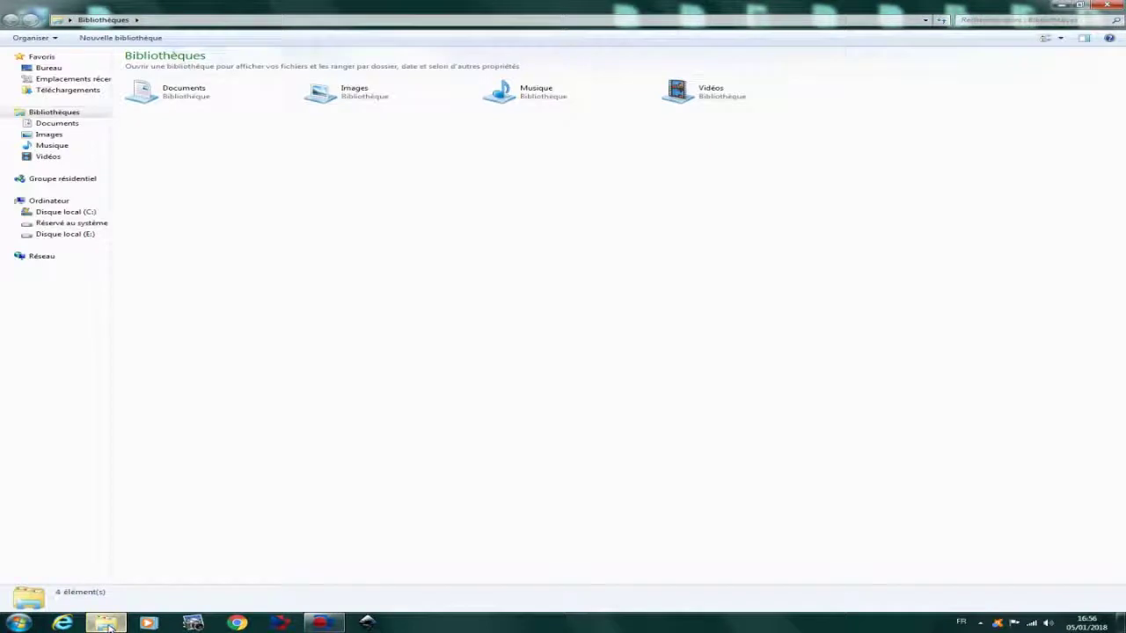
{"action": "left_click", "coordinate": [95, 80]}
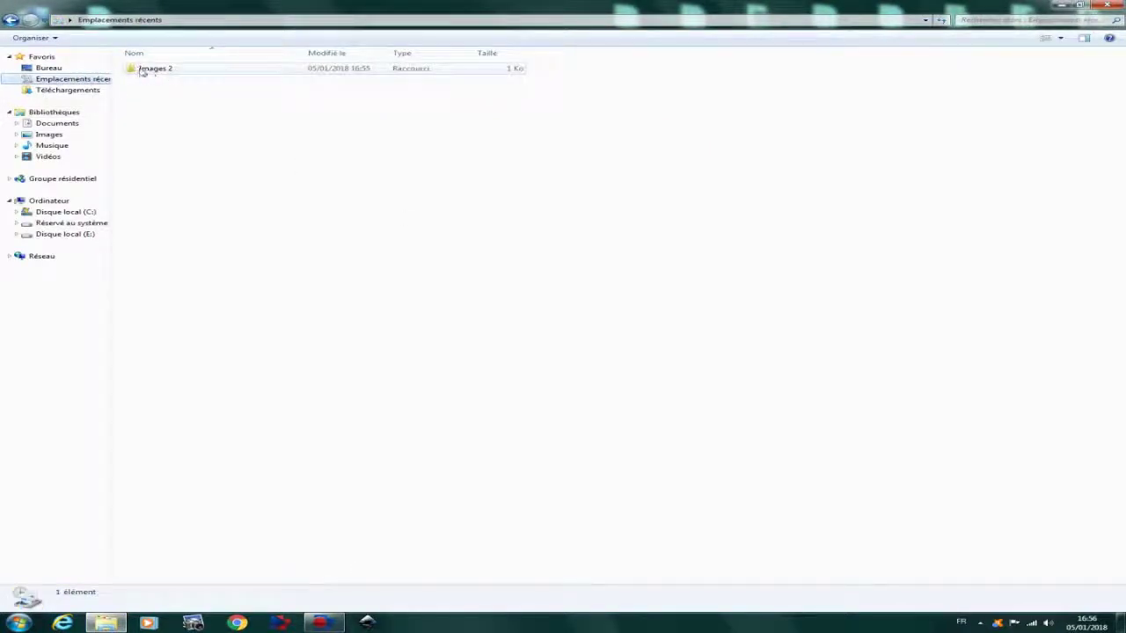
{"action": "left_click", "coordinate": [1111, 7]}
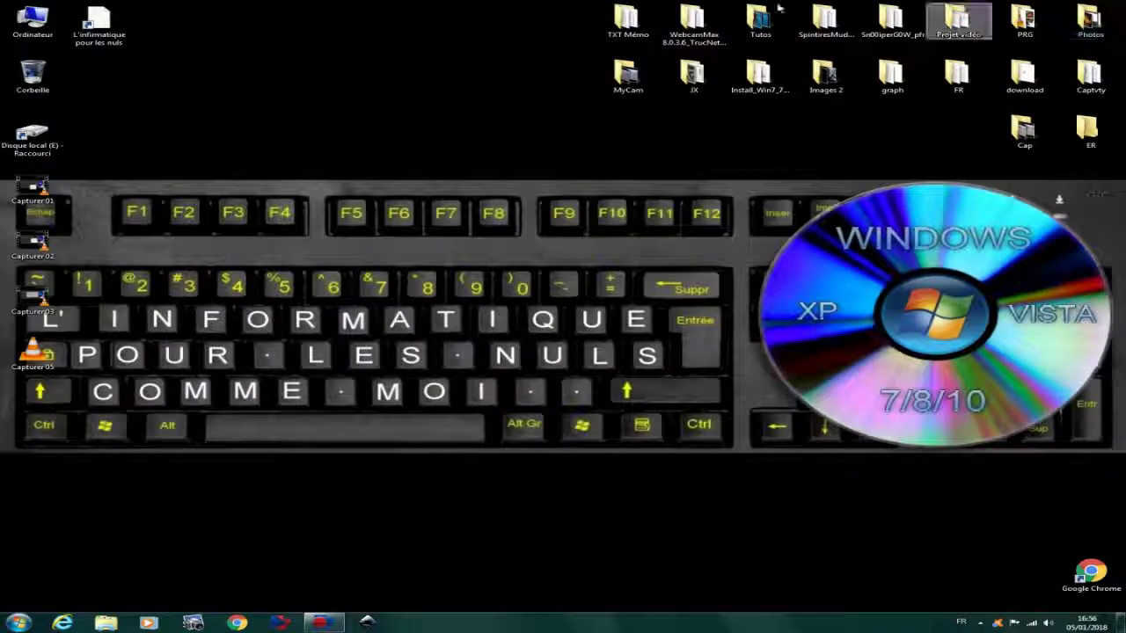
Step: Disable storing and displaying recently opened programs and files in the Start menu and taskbar, and check Emplacements récents in Windows Explorer
{"action": "right_click", "coordinate": [18, 622]}
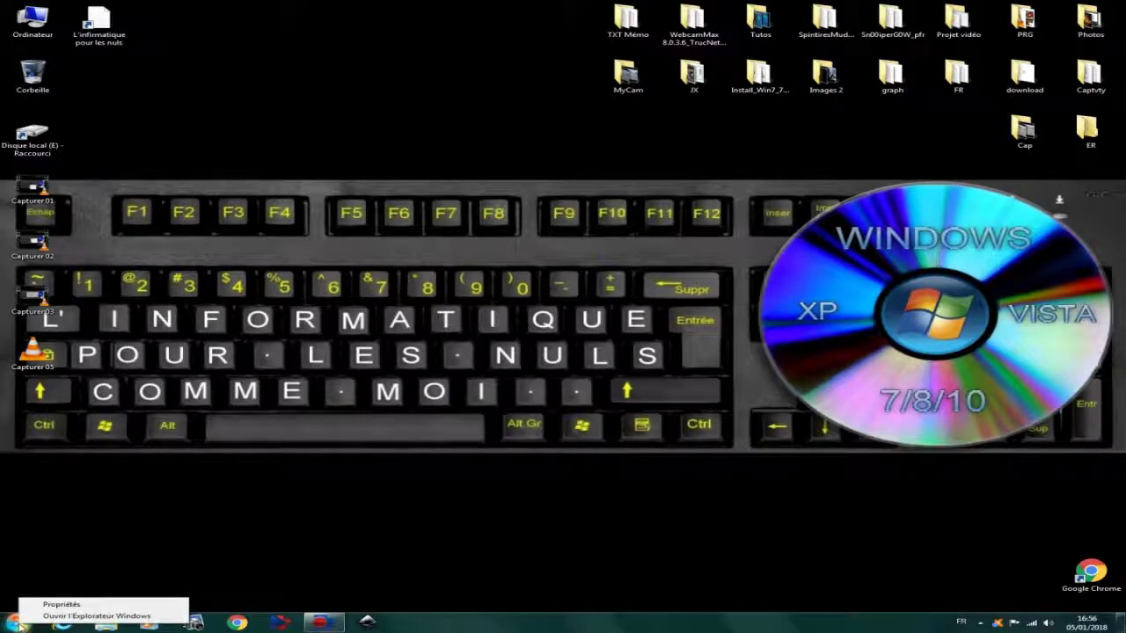
{"action": "left_click", "coordinate": [62, 605]}
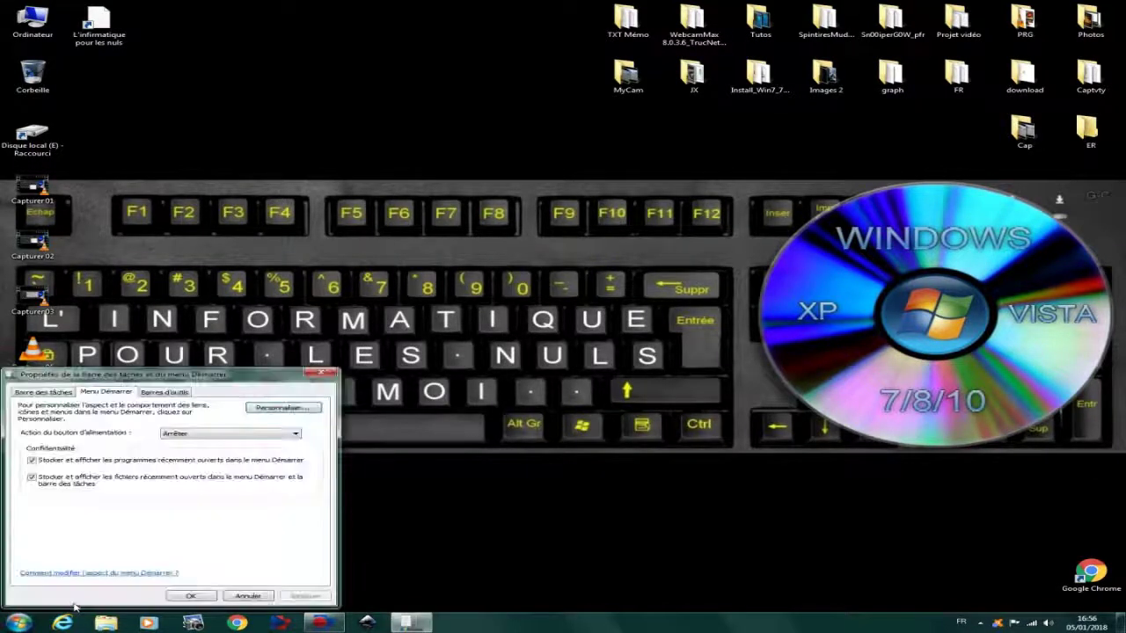
{"action": "left_click", "coordinate": [31, 459]}
{"action": "left_click", "coordinate": [31, 477]}
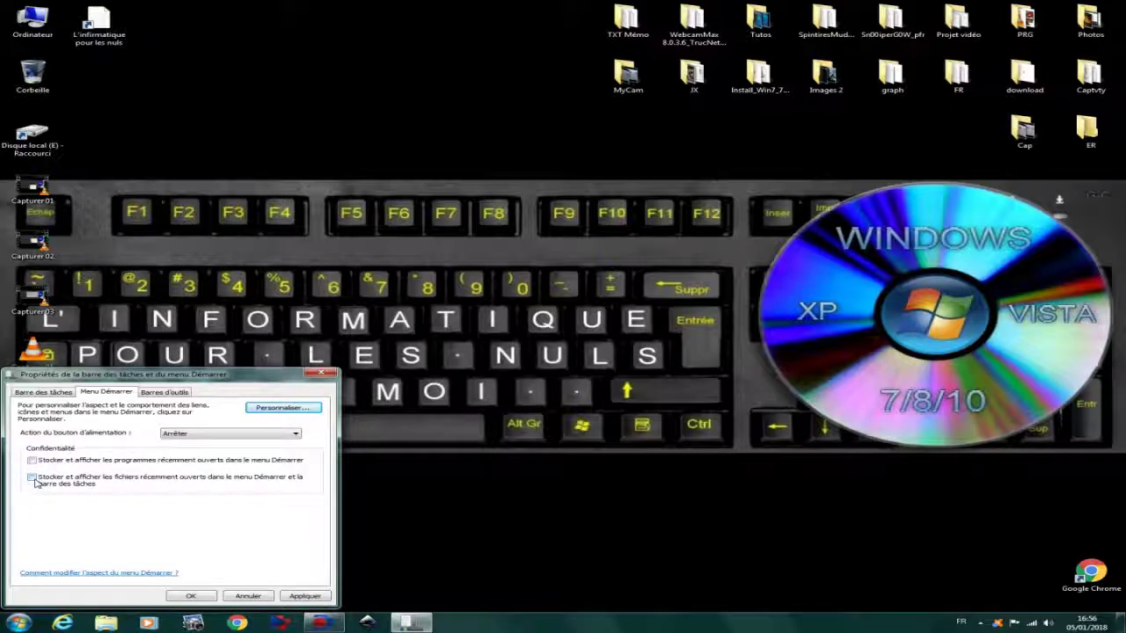
{"action": "left_click", "coordinate": [302, 597]}
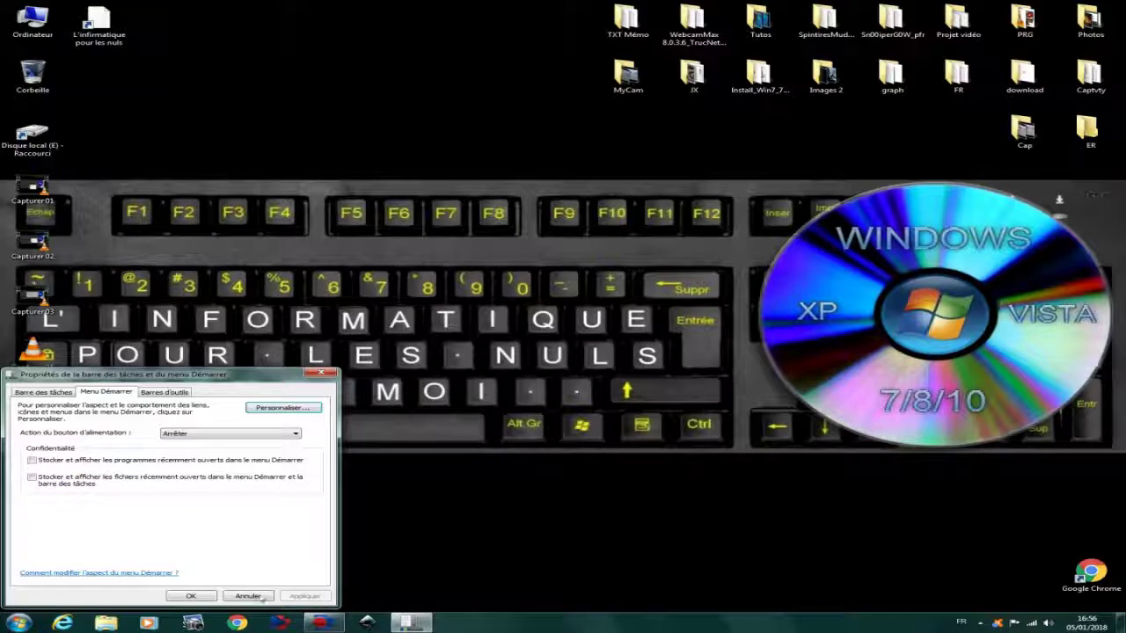
{"action": "left_click", "coordinate": [192, 597]}
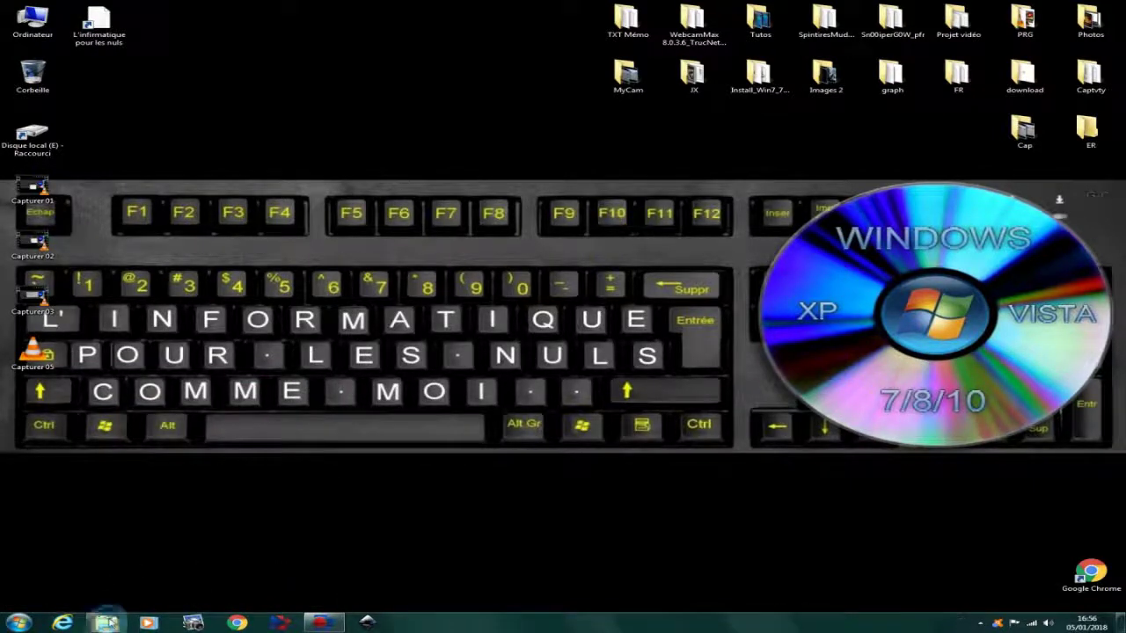
{"action": "left_click", "coordinate": [108, 623]}
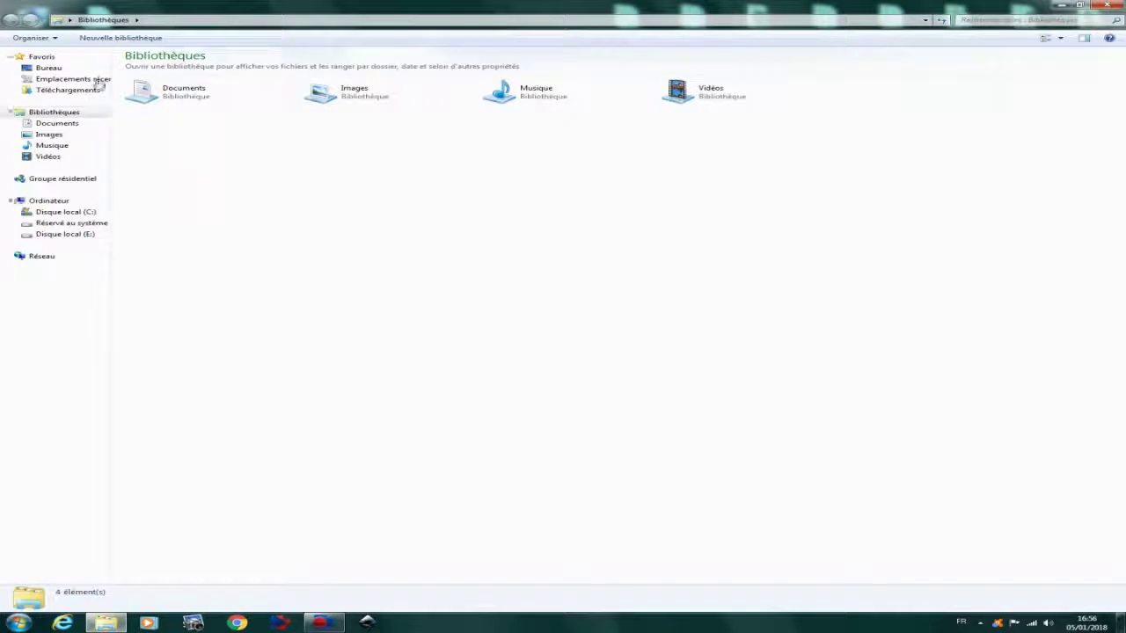
{"action": "left_click", "coordinate": [97, 81]}
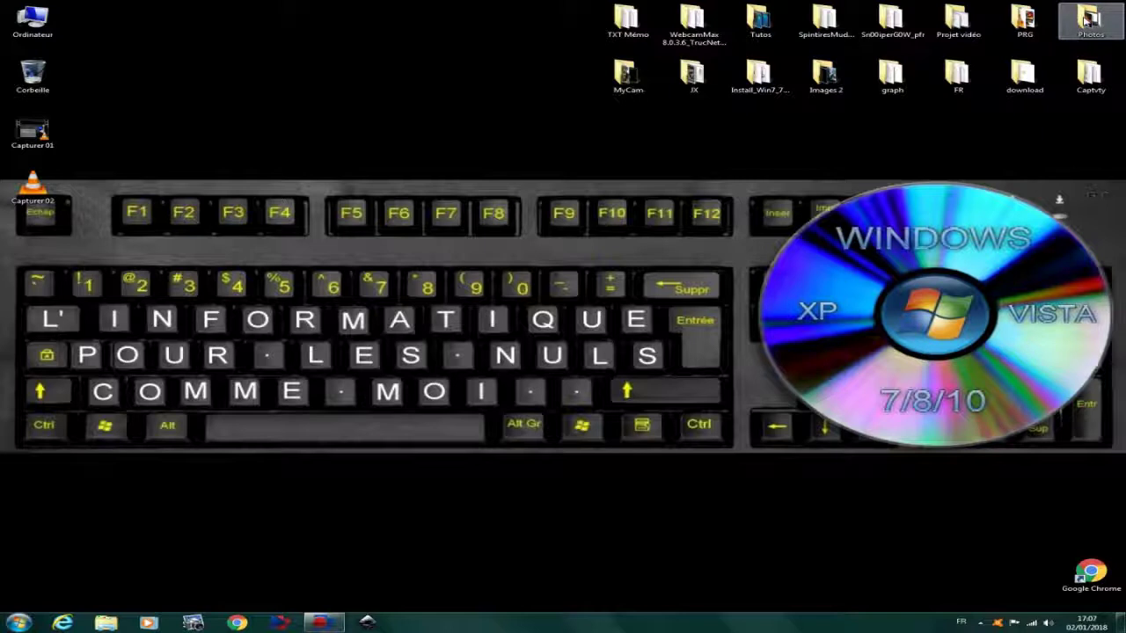
Step: Give the desktop folder Photos the Caché attribute, applying the change to this folder only
{"action": "right_click", "coordinate": [1090, 18]}
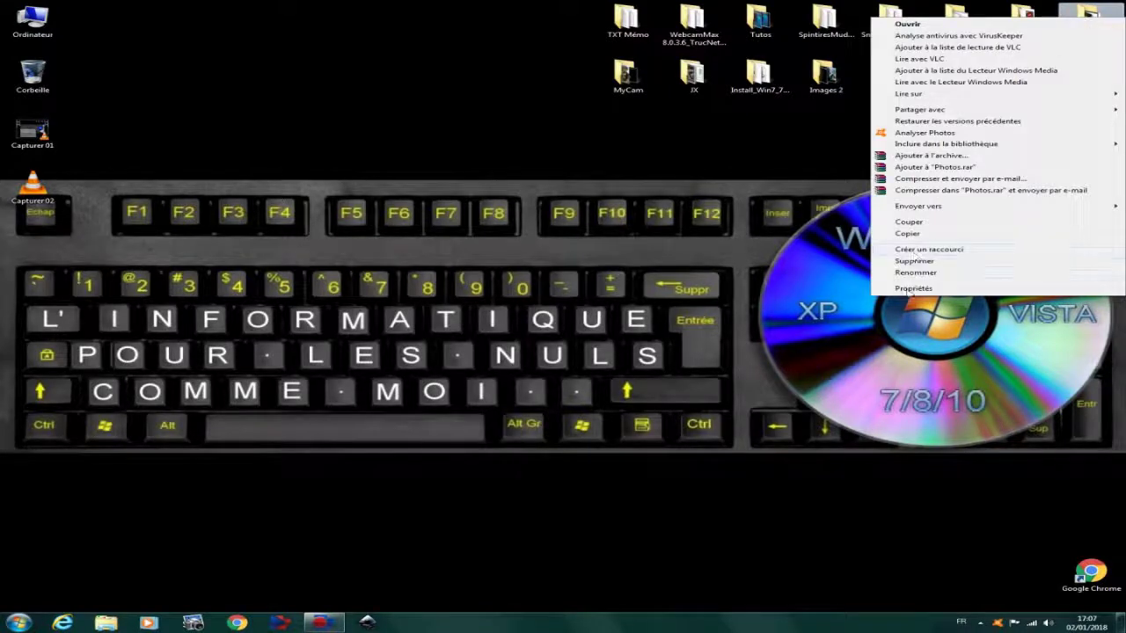
{"action": "left_click", "coordinate": [913, 288]}
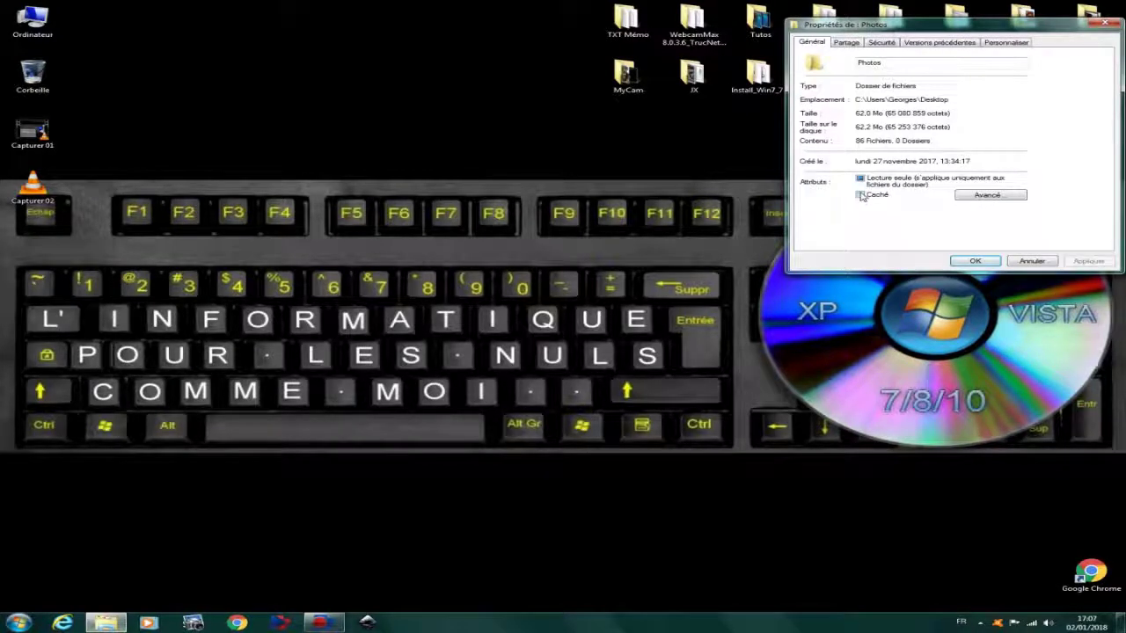
{"action": "left_click", "coordinate": [860, 194]}
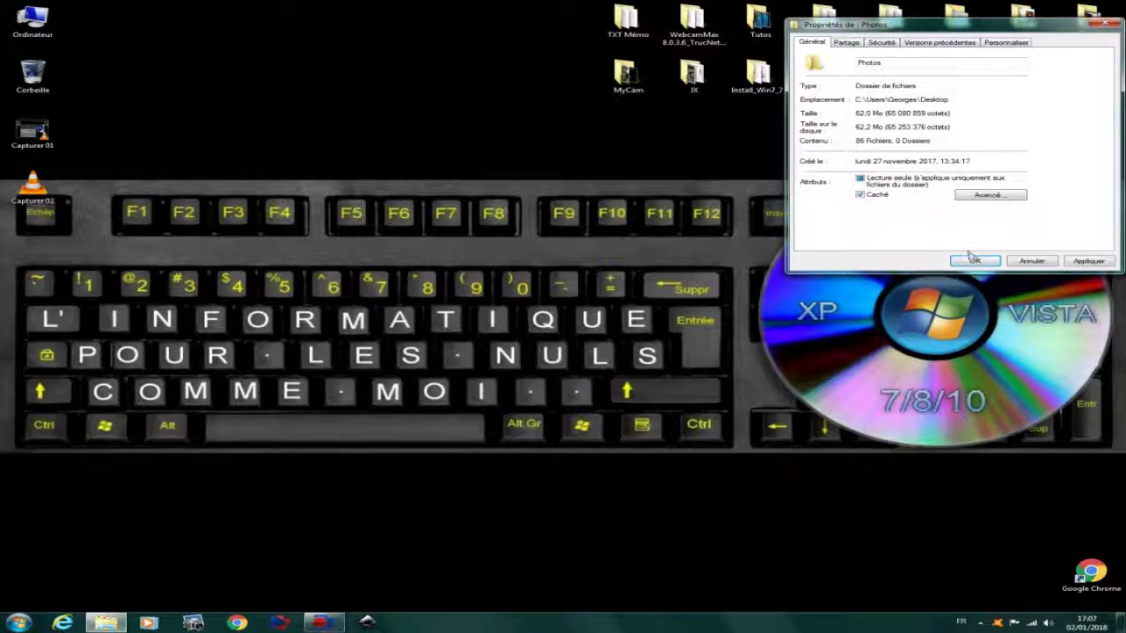
{"action": "left_click", "coordinate": [1089, 262]}
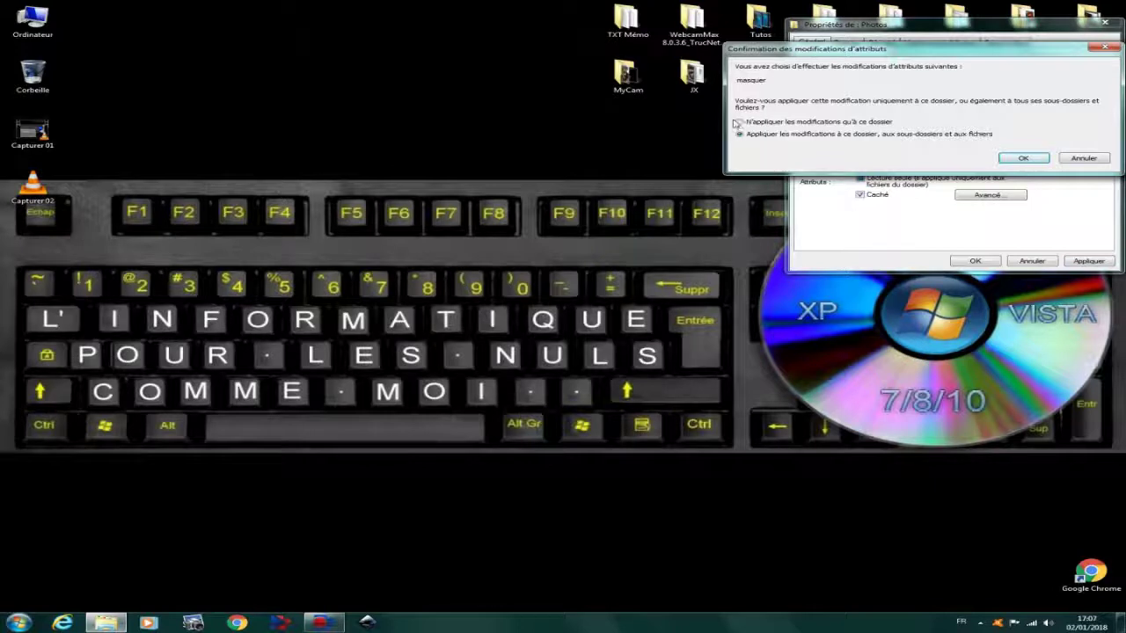
{"action": "left_click", "coordinate": [737, 123]}
{"action": "left_click", "coordinate": [1023, 159]}
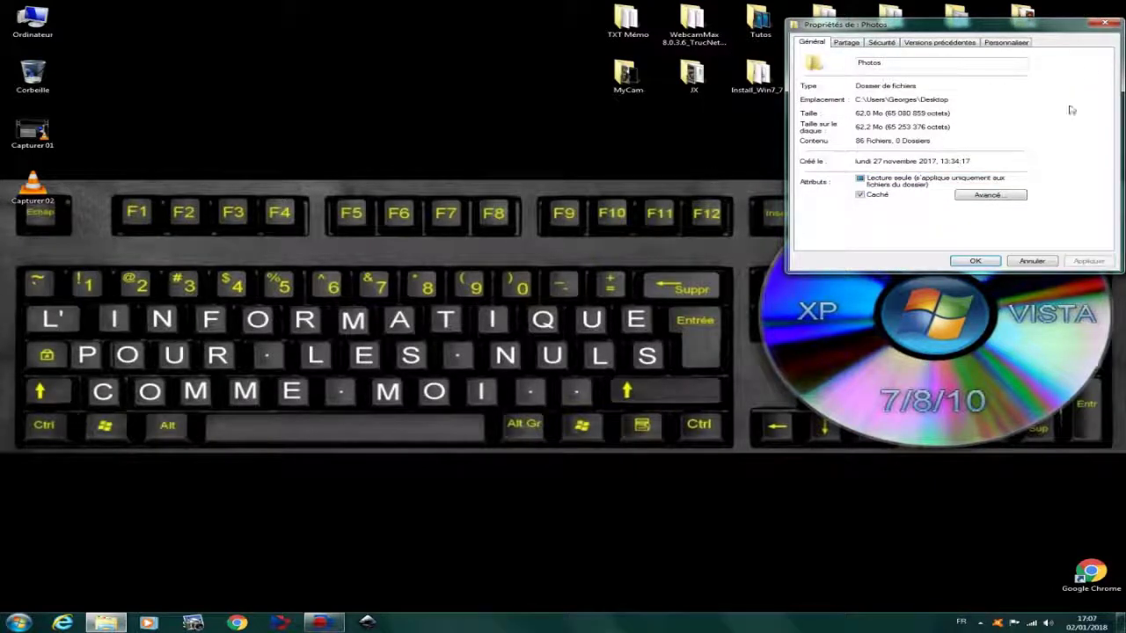
{"action": "left_click", "coordinate": [1107, 25]}
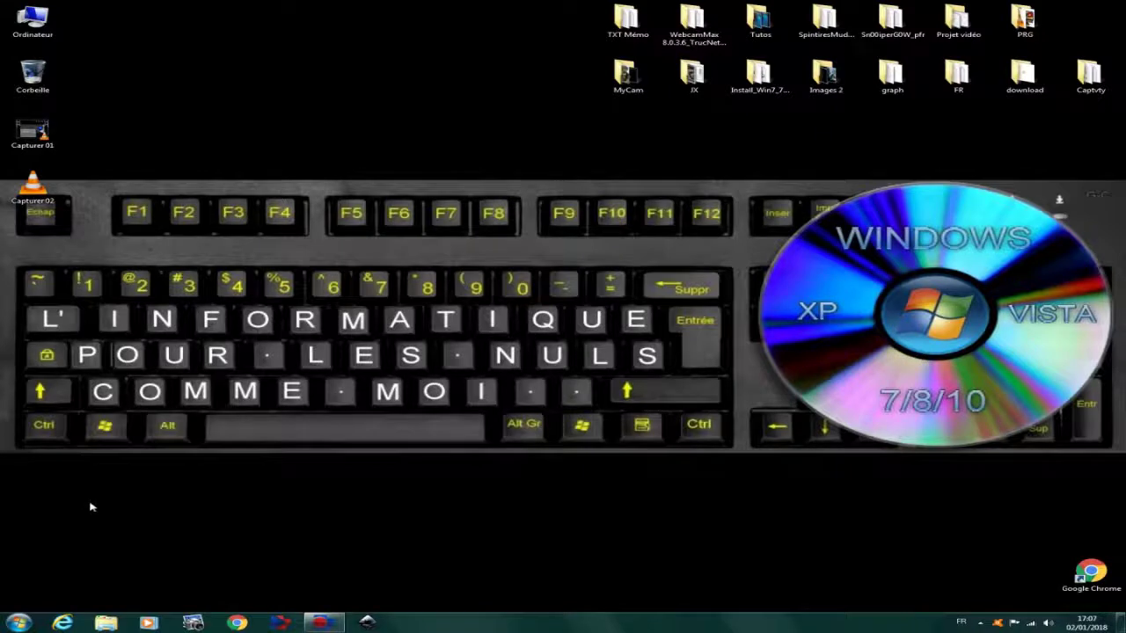
Step: Set the folder options to show hidden files, folders and drives, and move the Photos folder beside PRG on the desktop
{"action": "left_click", "coordinate": [18, 622]}
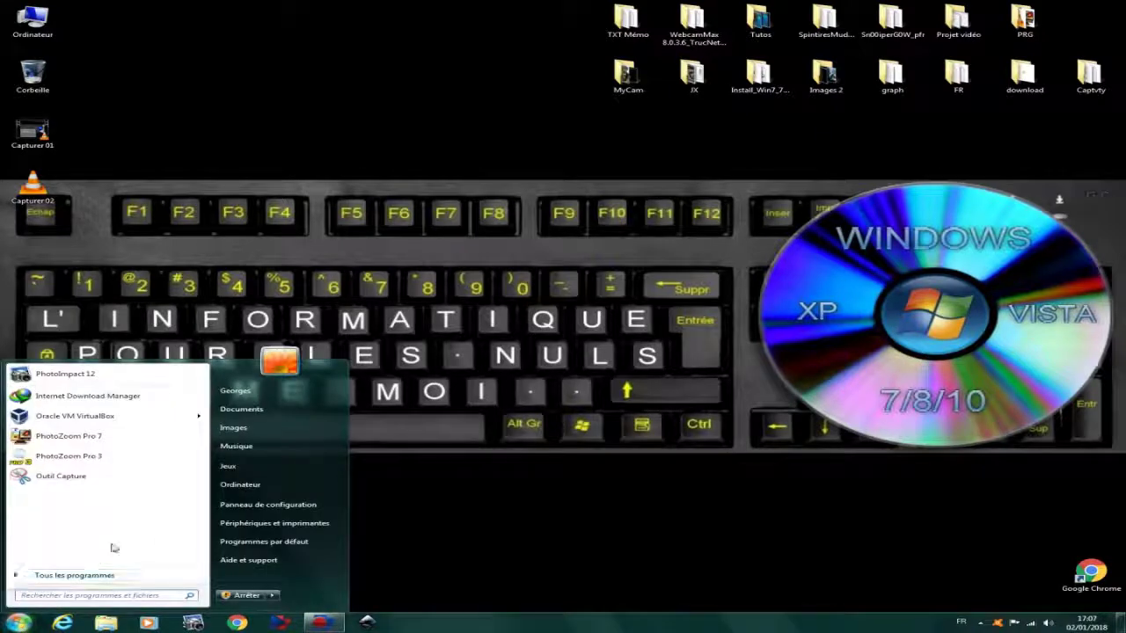
{"action": "left_click", "coordinate": [274, 503]}
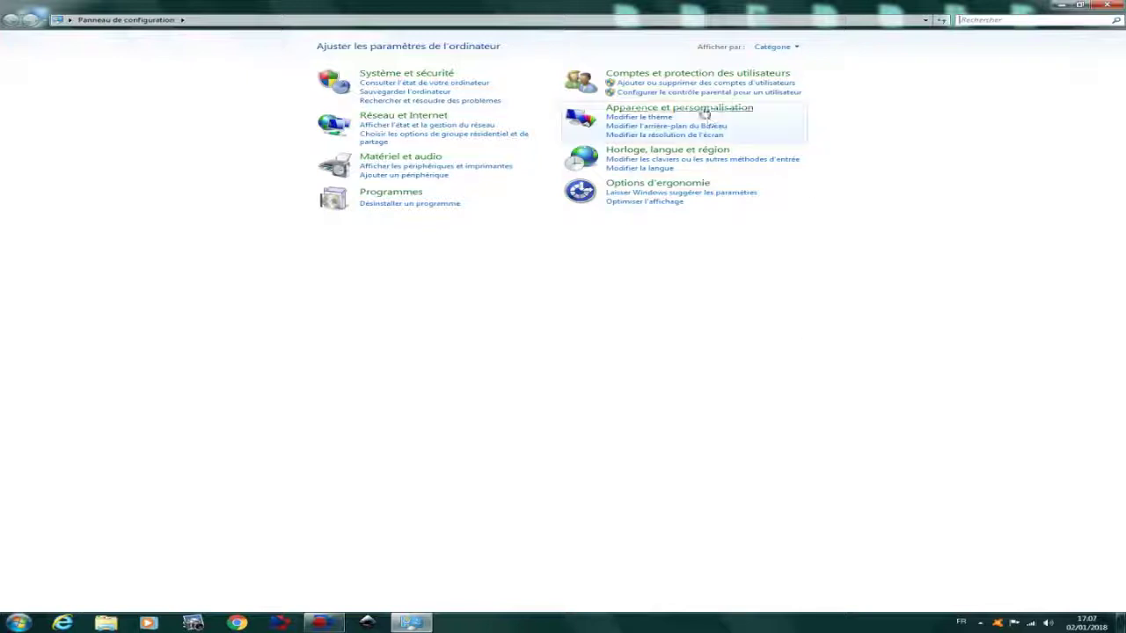
{"action": "left_click", "coordinate": [703, 109]}
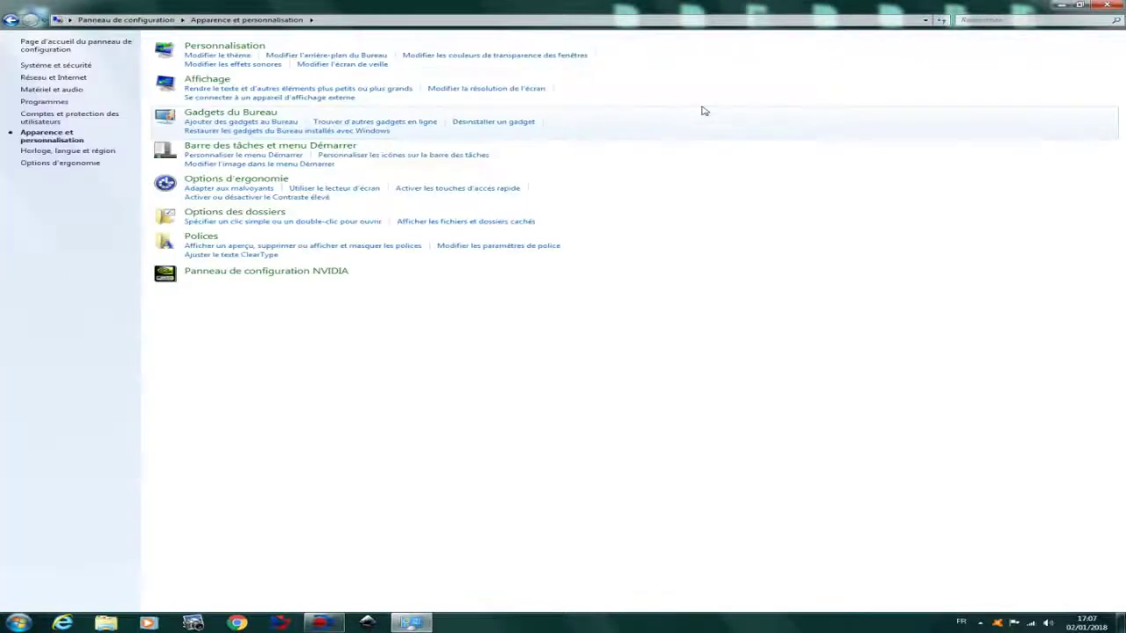
{"action": "left_click", "coordinate": [202, 217]}
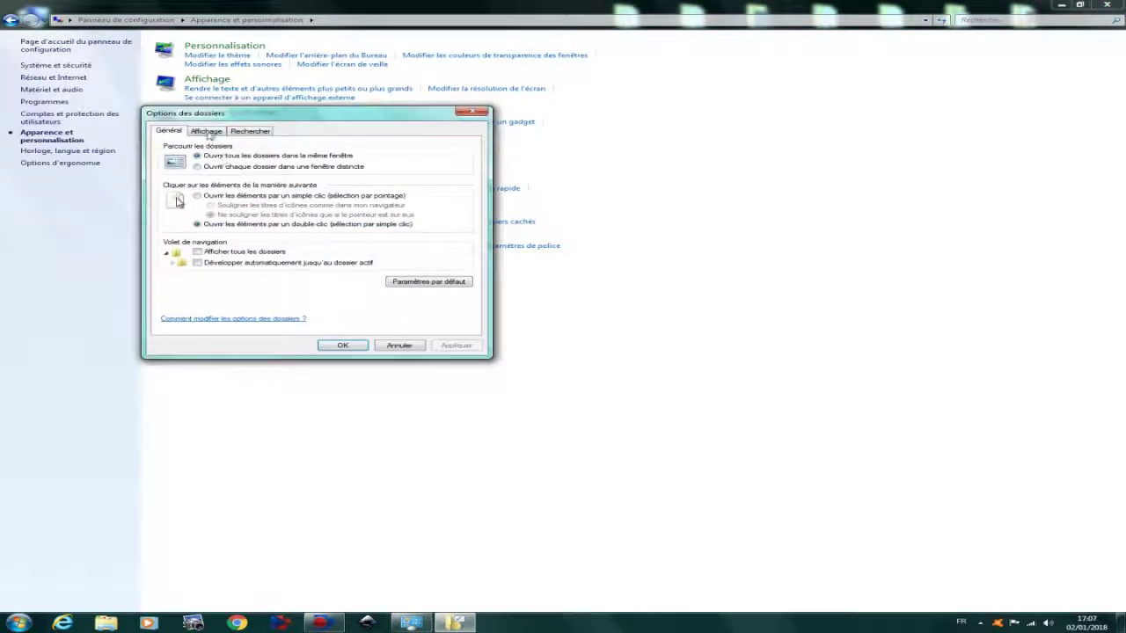
{"action": "left_click", "coordinate": [207, 132]}
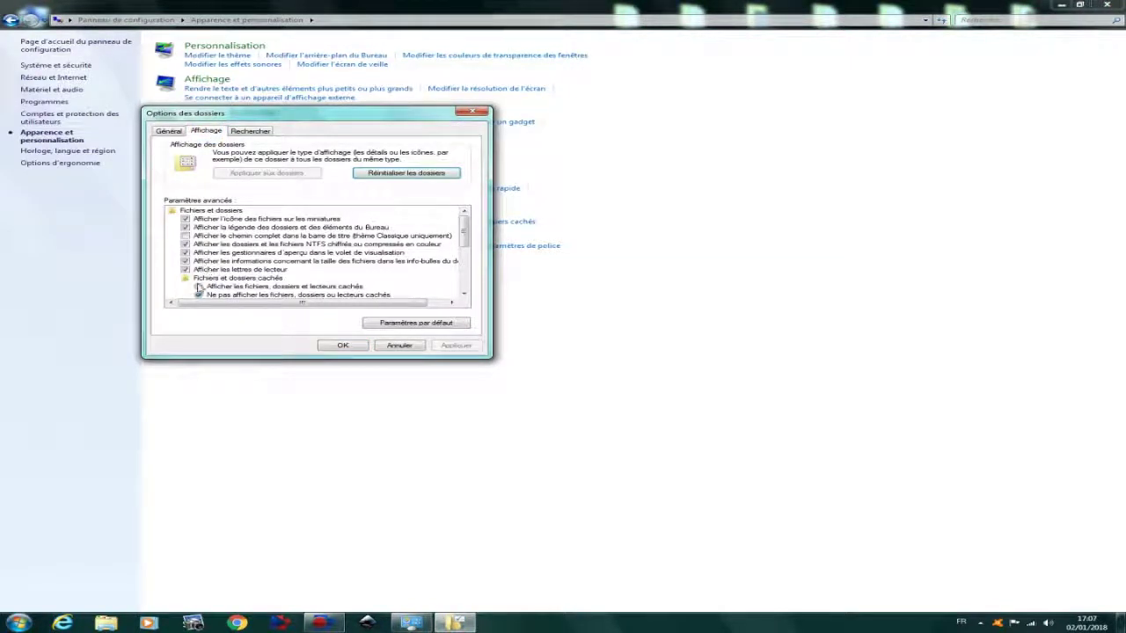
{"action": "left_click", "coordinate": [199, 288]}
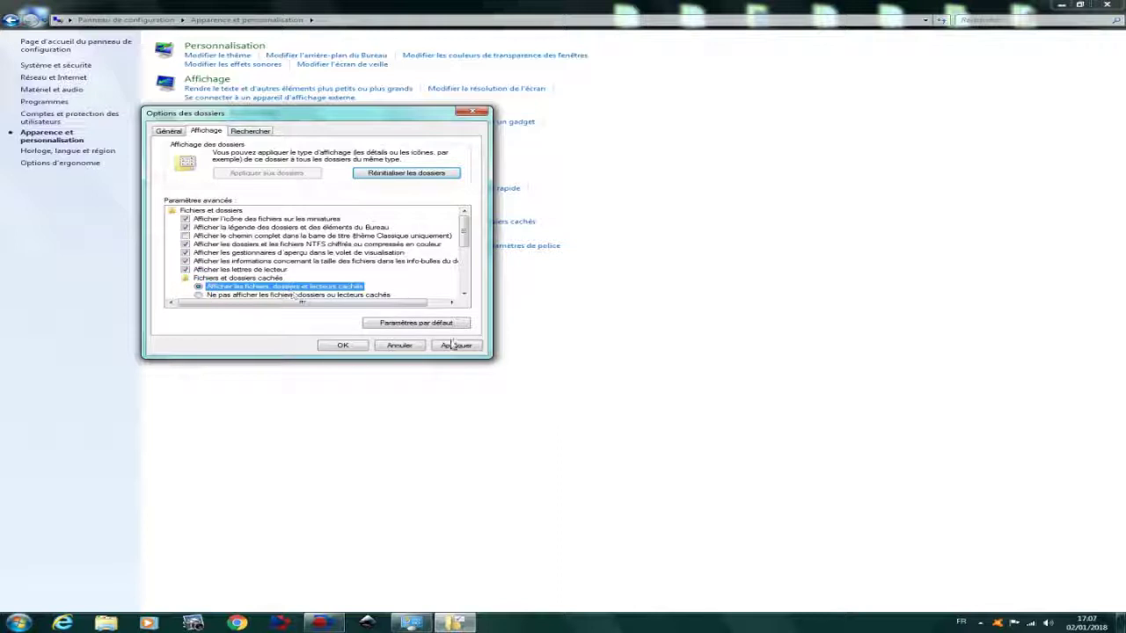
{"action": "left_click", "coordinate": [453, 349]}
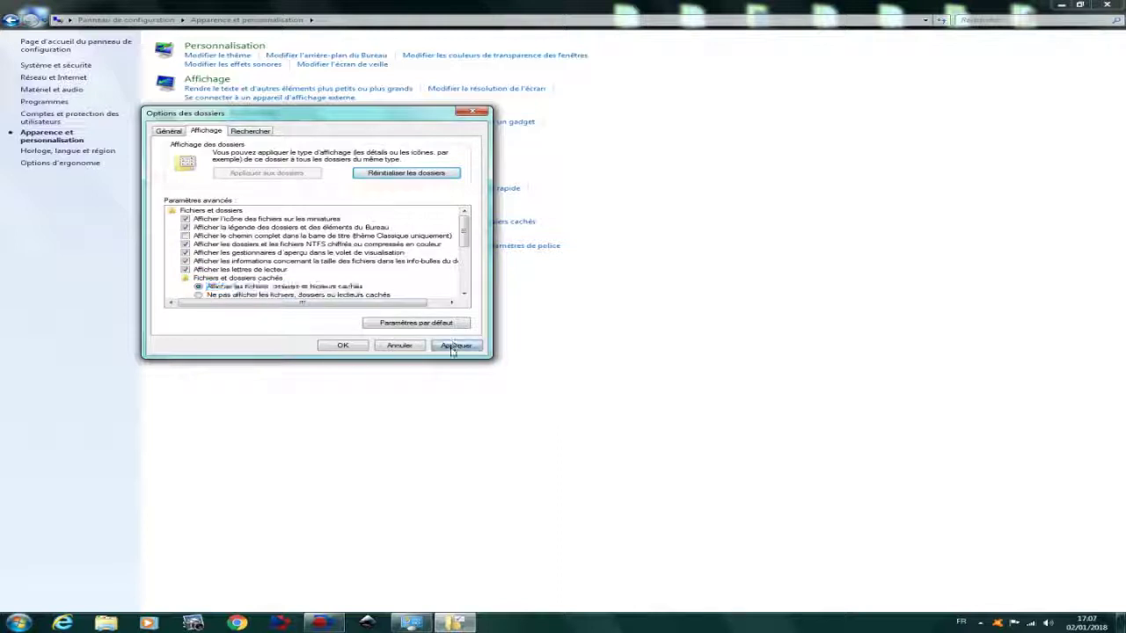
{"action": "left_click", "coordinate": [343, 346]}
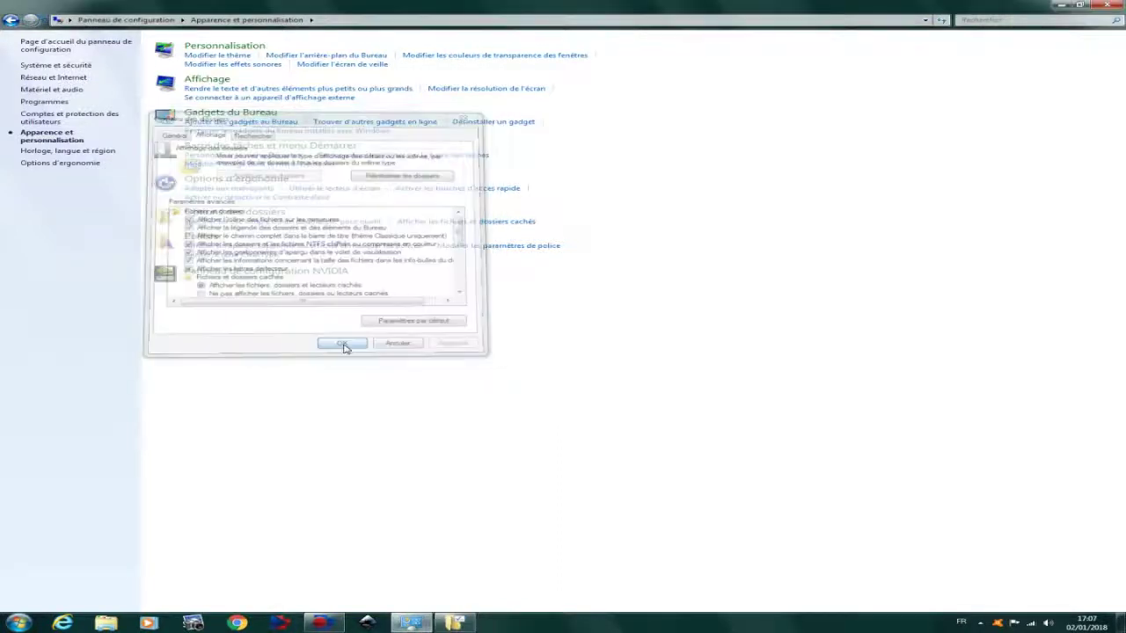
{"action": "left_click", "coordinate": [1108, 4]}
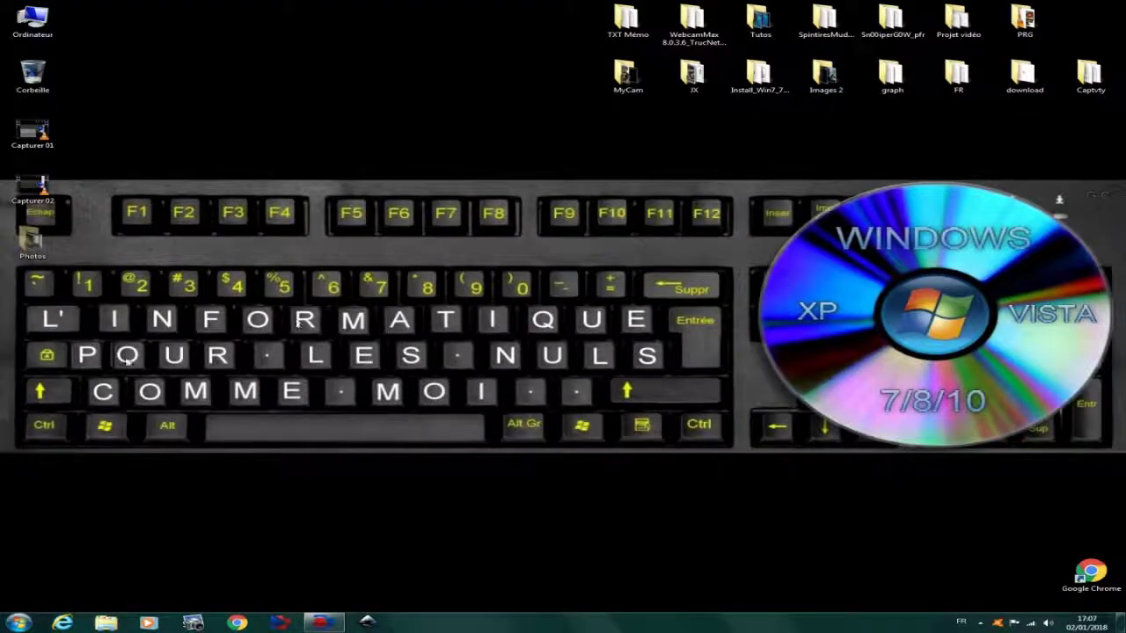
{"action": "left_click_drag", "start_coordinate": [36, 251], "coordinate": [1087, 30]}
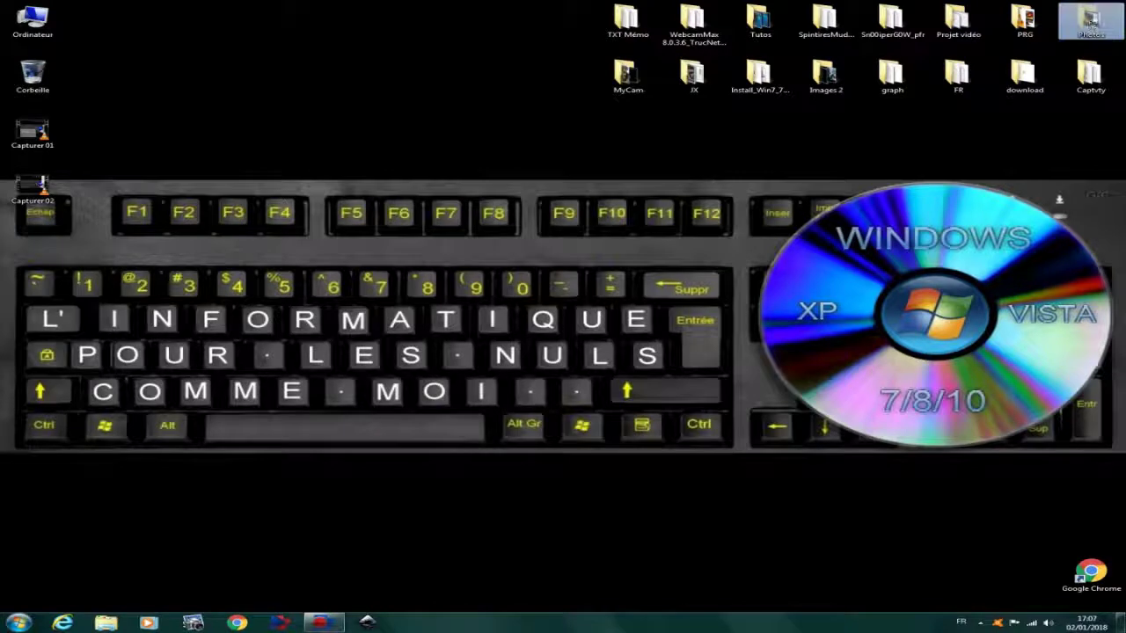
Step: Remove the Caché attribute from the desktop folder Photos, applying the change to this folder only
{"action": "right_click", "coordinate": [1093, 18]}
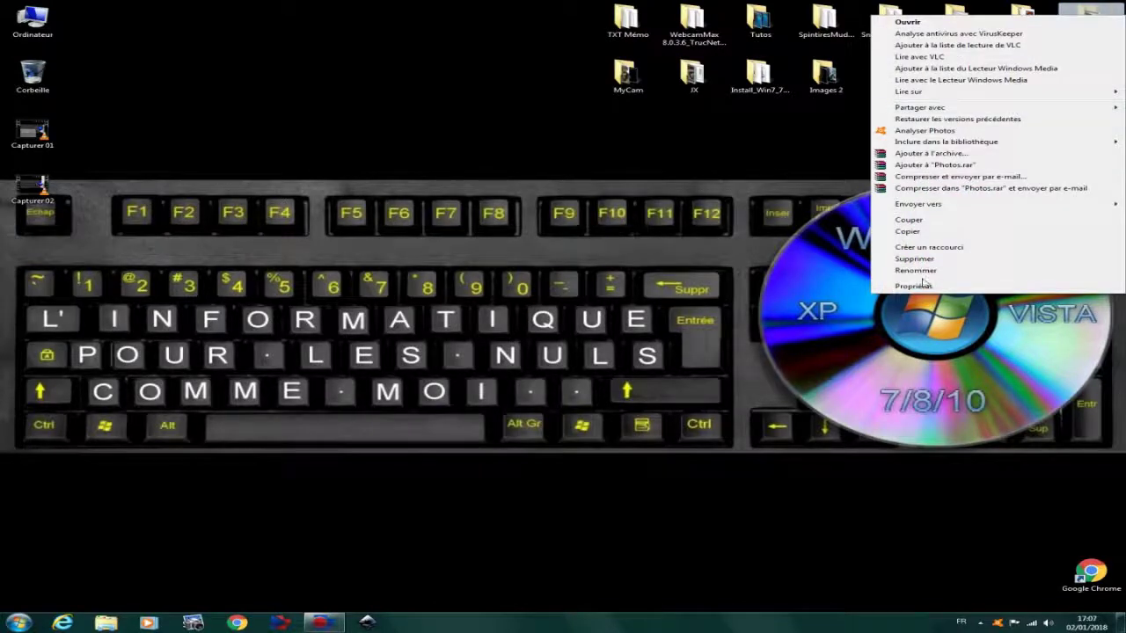
{"action": "left_click", "coordinate": [919, 287]}
{"action": "left_click", "coordinate": [859, 192]}
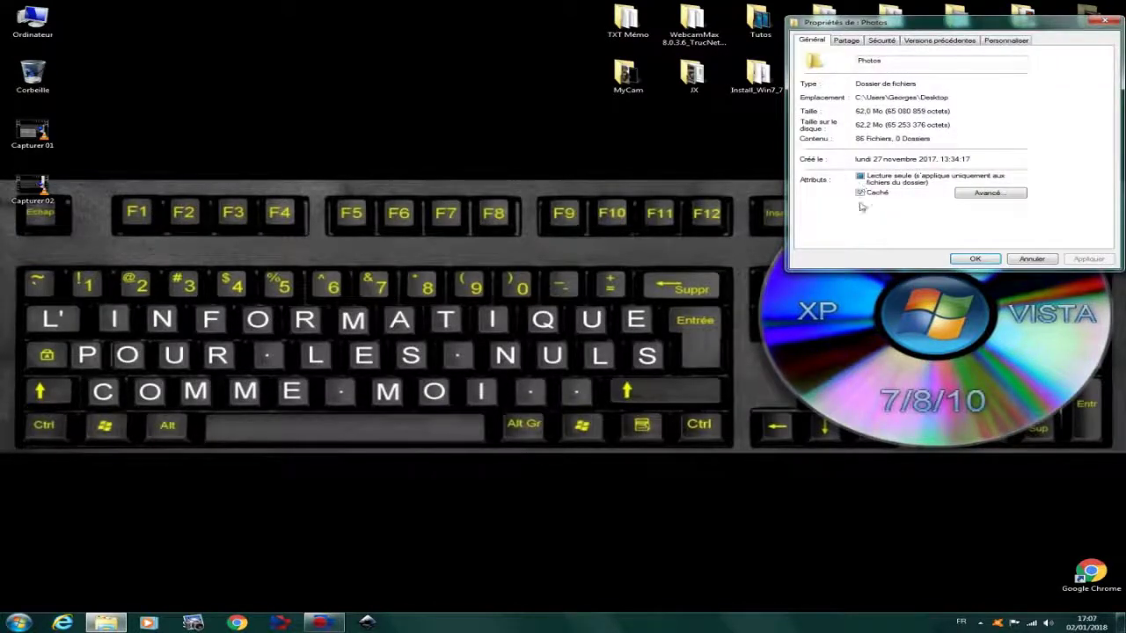
{"action": "left_click", "coordinate": [860, 192]}
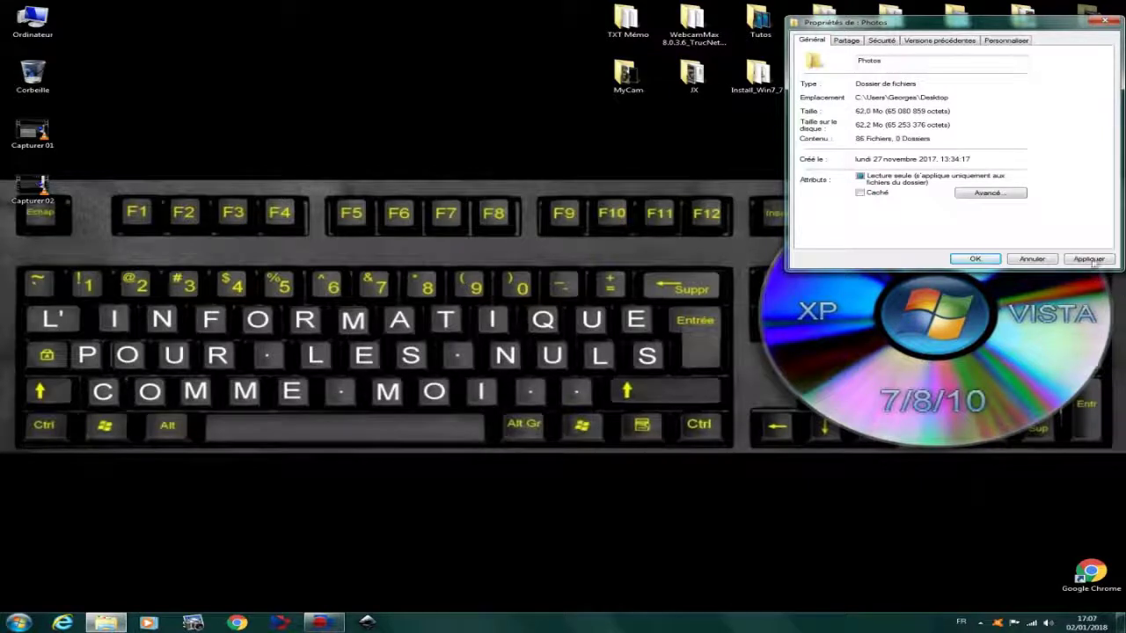
{"action": "left_click", "coordinate": [1091, 259]}
{"action": "left_click", "coordinate": [741, 121]}
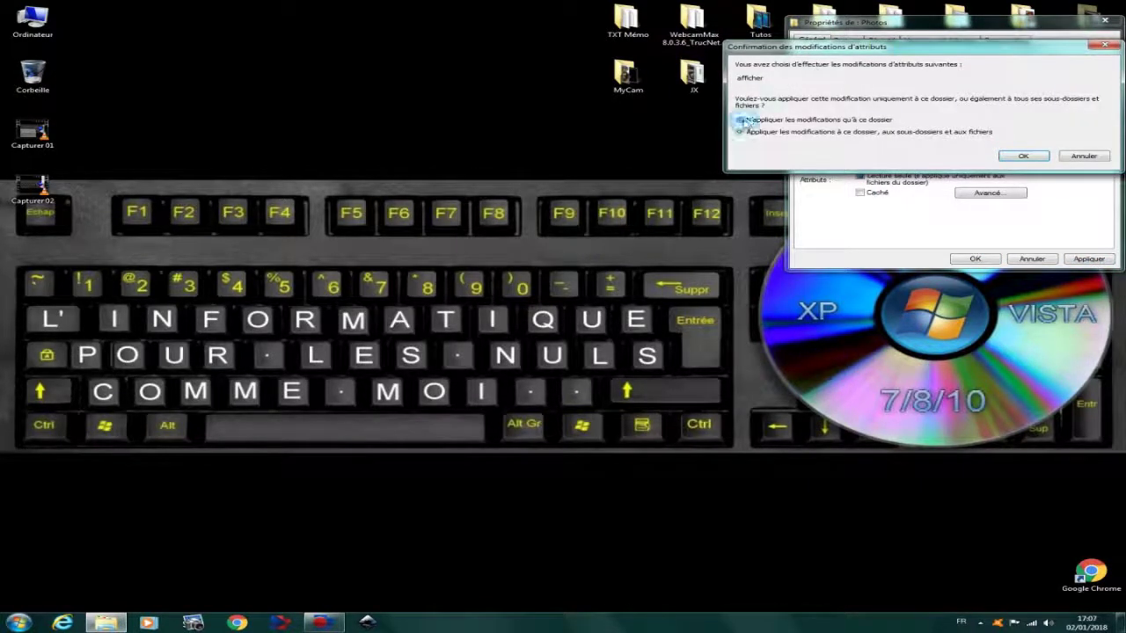
{"action": "left_click", "coordinate": [1023, 156]}
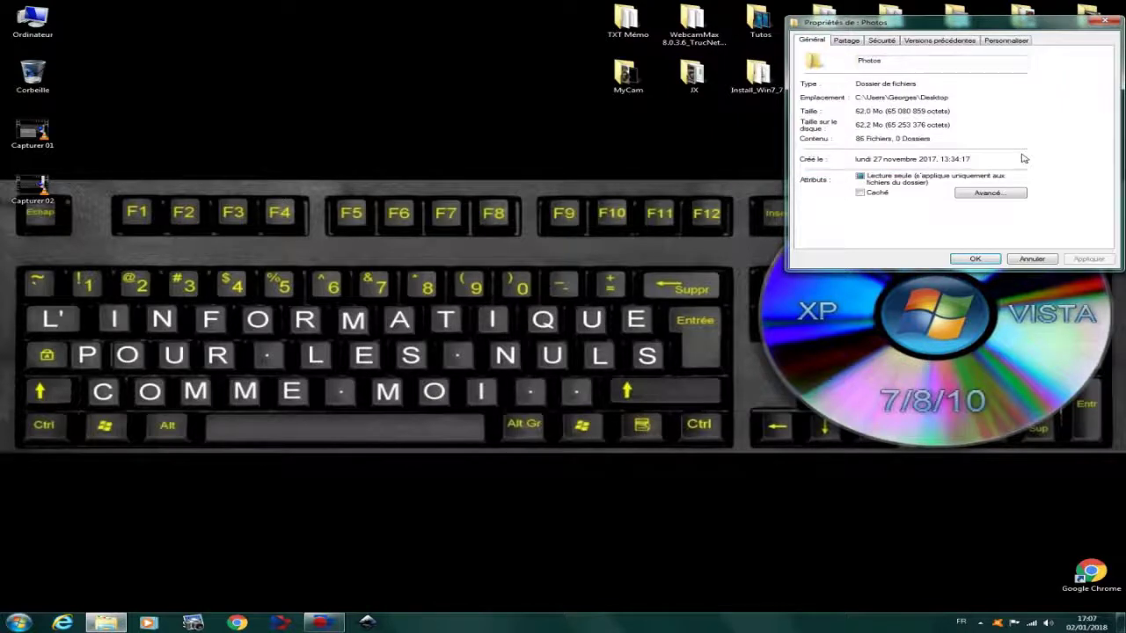
{"action": "left_click", "coordinate": [976, 260]}
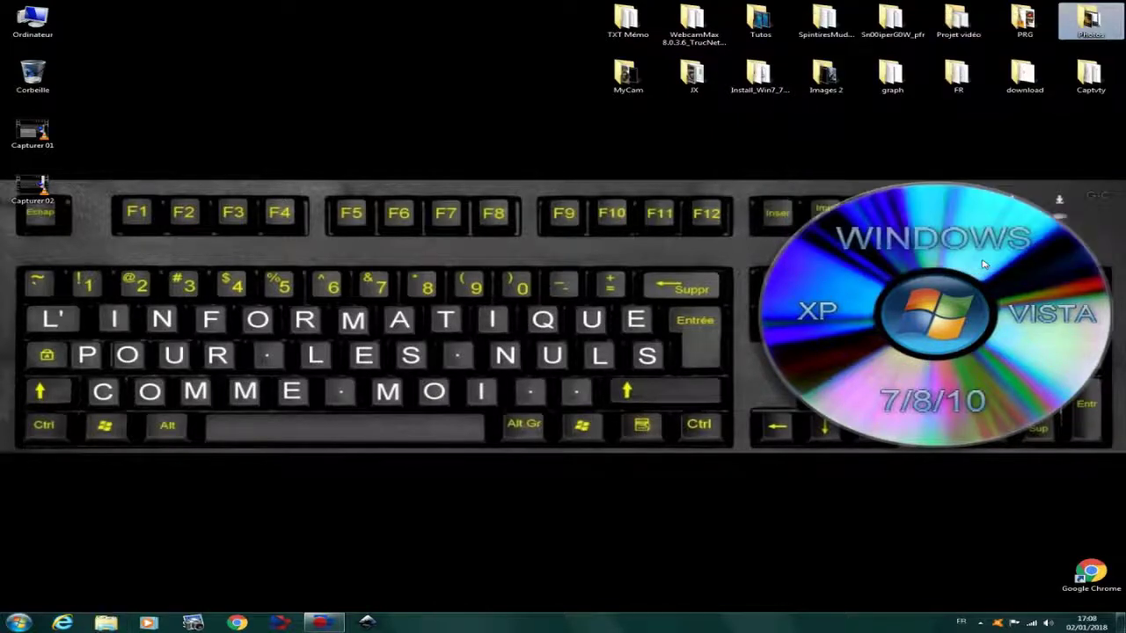
{"action": "left_click", "coordinate": [851, 139]}
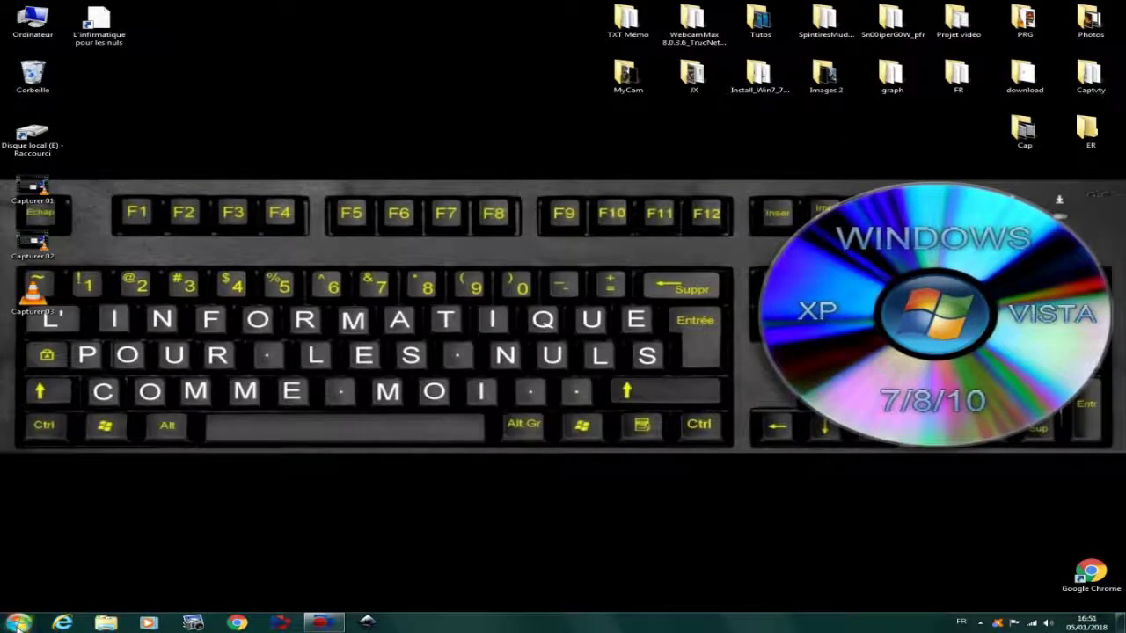
Step: Open msconfig and disable the checked Internet Do... and Ulead AutoD... startup items, leaving Avast enabled, and apply the change
{"action": "left_click", "coordinate": [17, 621]}
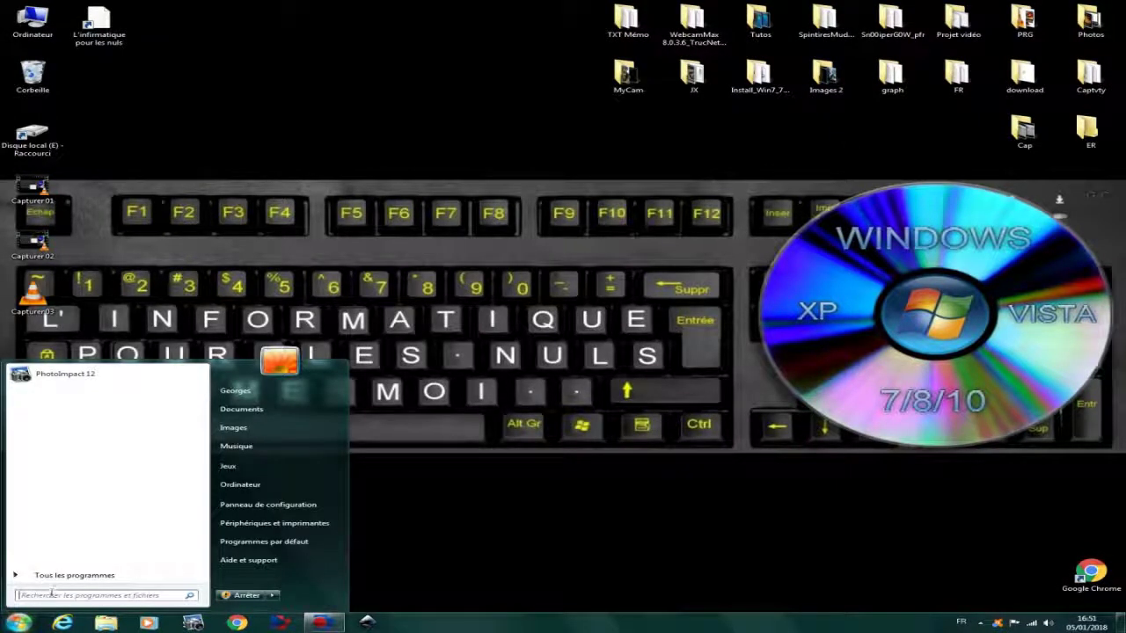
{"action": "left_click", "coordinate": [53, 596]}
{"action": "type", "text": "ms"}
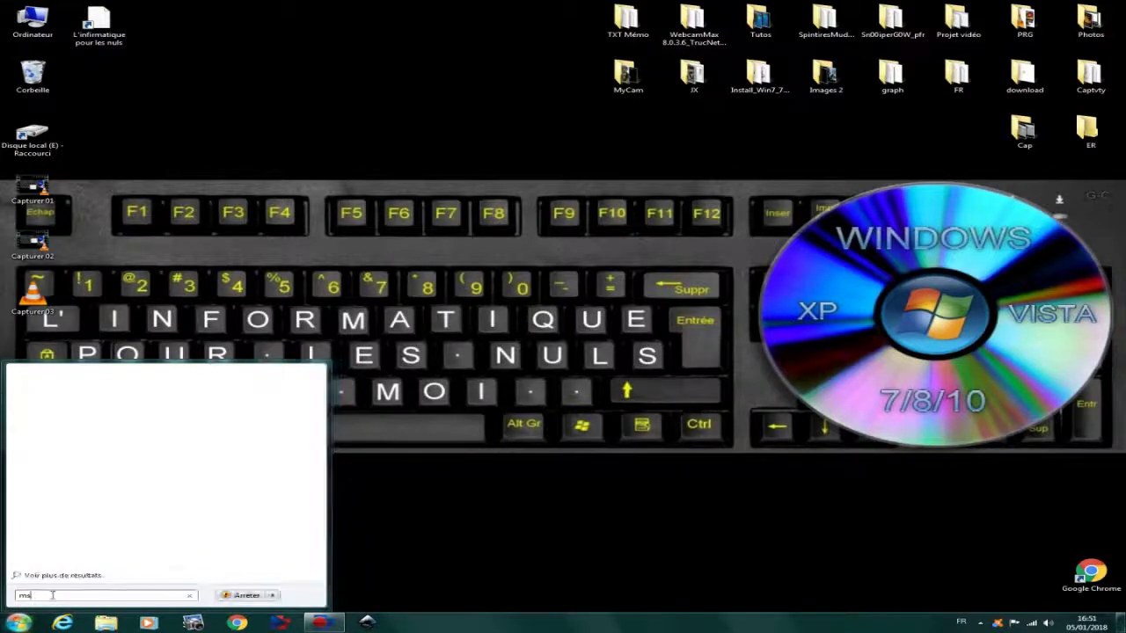
{"action": "type", "text": "config"}
{"action": "key", "text": "Return"}
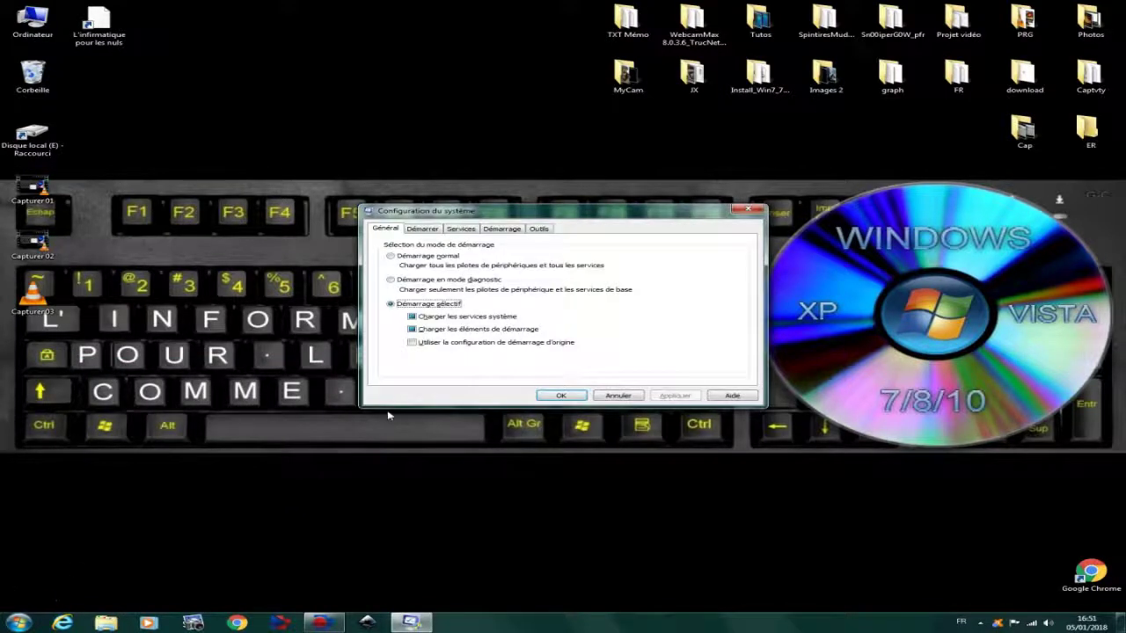
{"action": "left_click", "coordinate": [512, 232]}
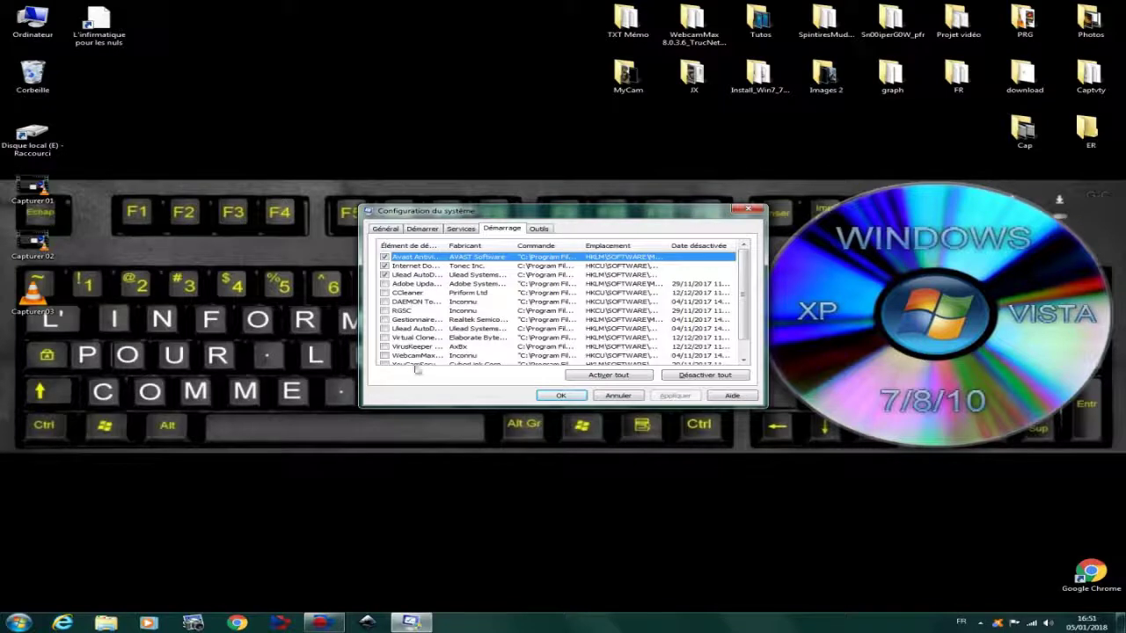
{"action": "mouse_move", "coordinate": [741, 273]}
{"action": "left_mouse_down"}
{"action": "mouse_move", "coordinate": [745, 308]}
{"action": "mouse_move", "coordinate": [748, 254]}
{"action": "left_mouse_up"}
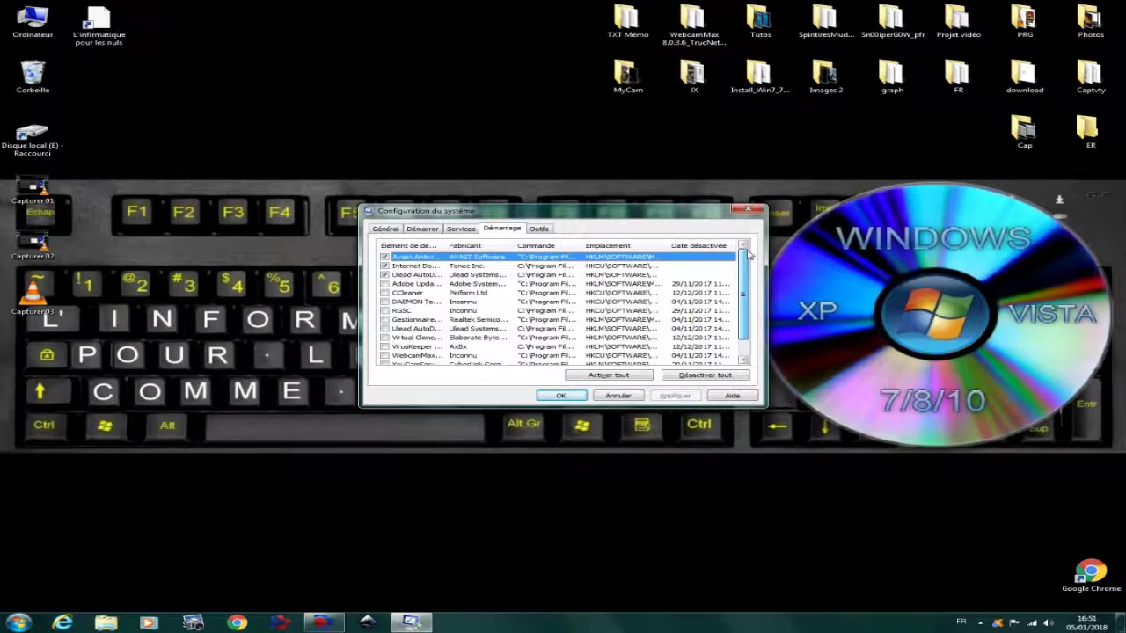
{"action": "left_click", "coordinate": [385, 266]}
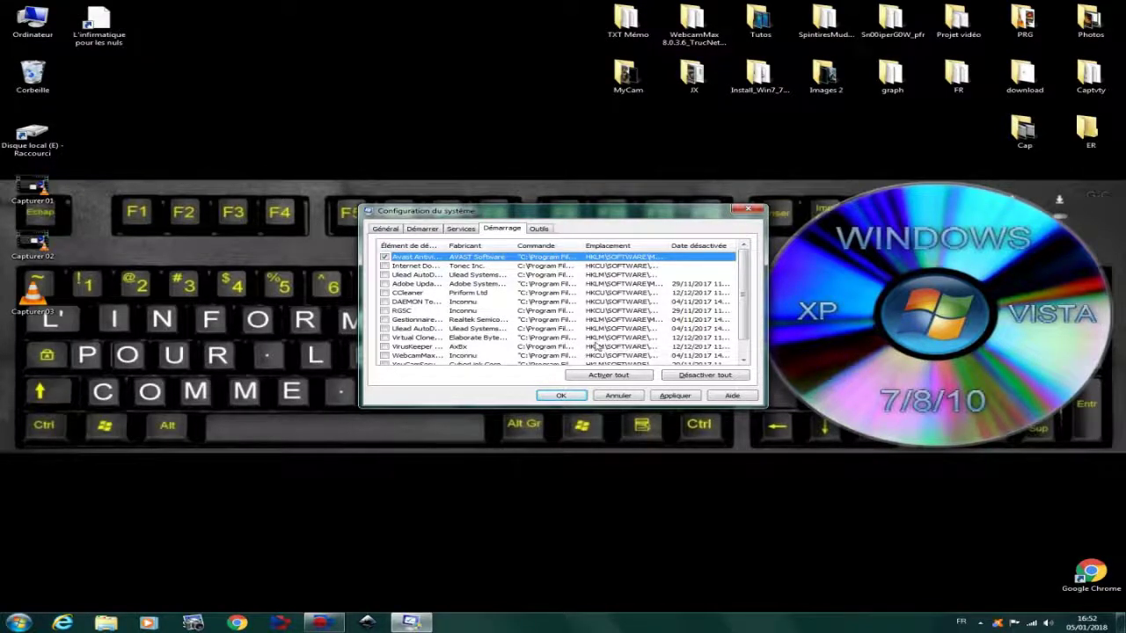
{"action": "left_click", "coordinate": [674, 397]}
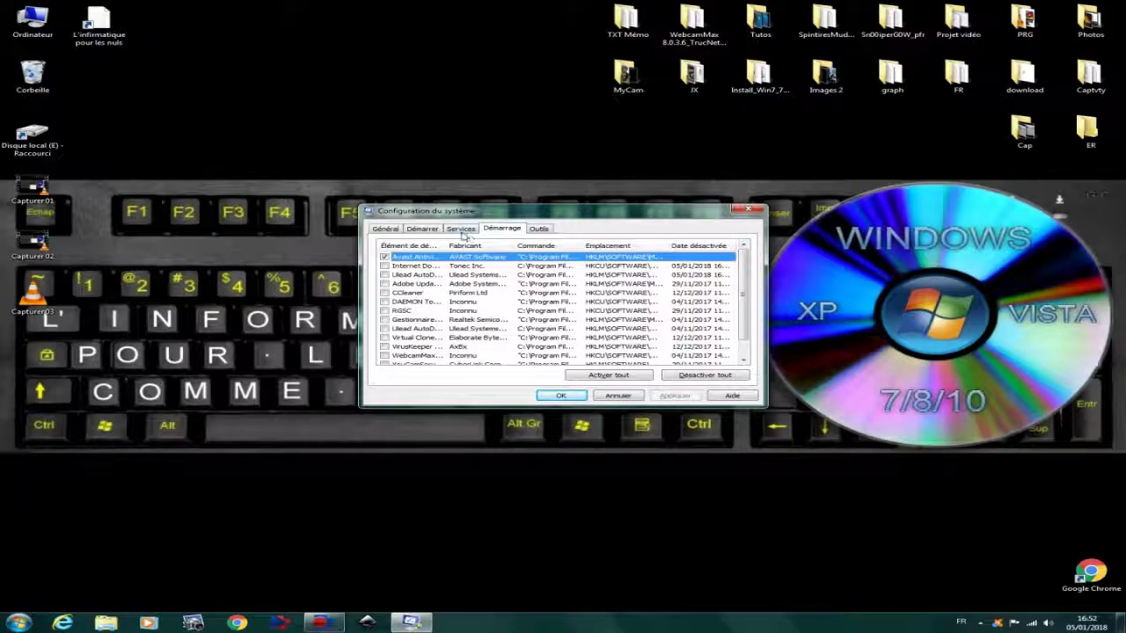
Step: Hide Microsoft services, disable aswbIDSAgent, both Nitro services and the Nalpeiron Licensing Service, and exit System Configuration without restarting
{"action": "left_click", "coordinate": [461, 230]}
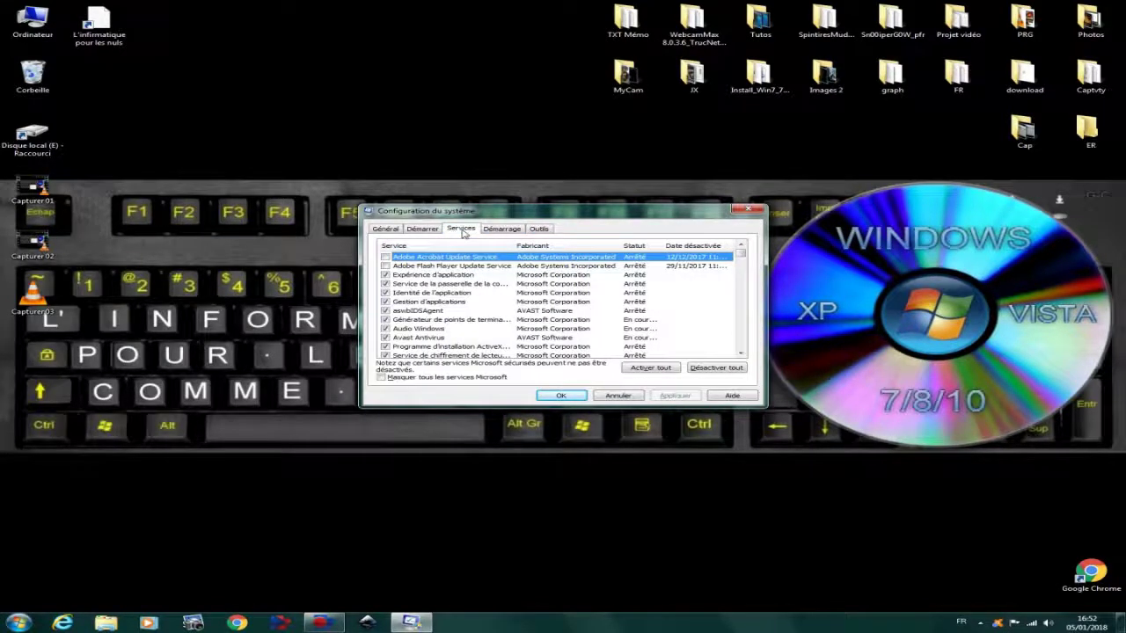
{"action": "left_click", "coordinate": [382, 378]}
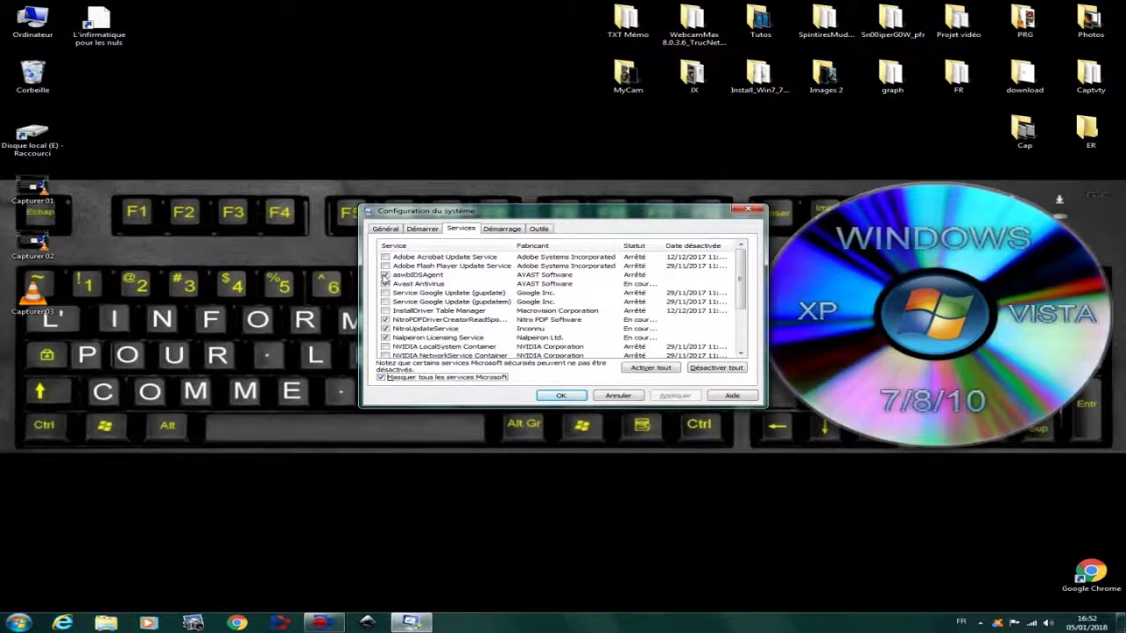
{"action": "left_click", "coordinate": [385, 275]}
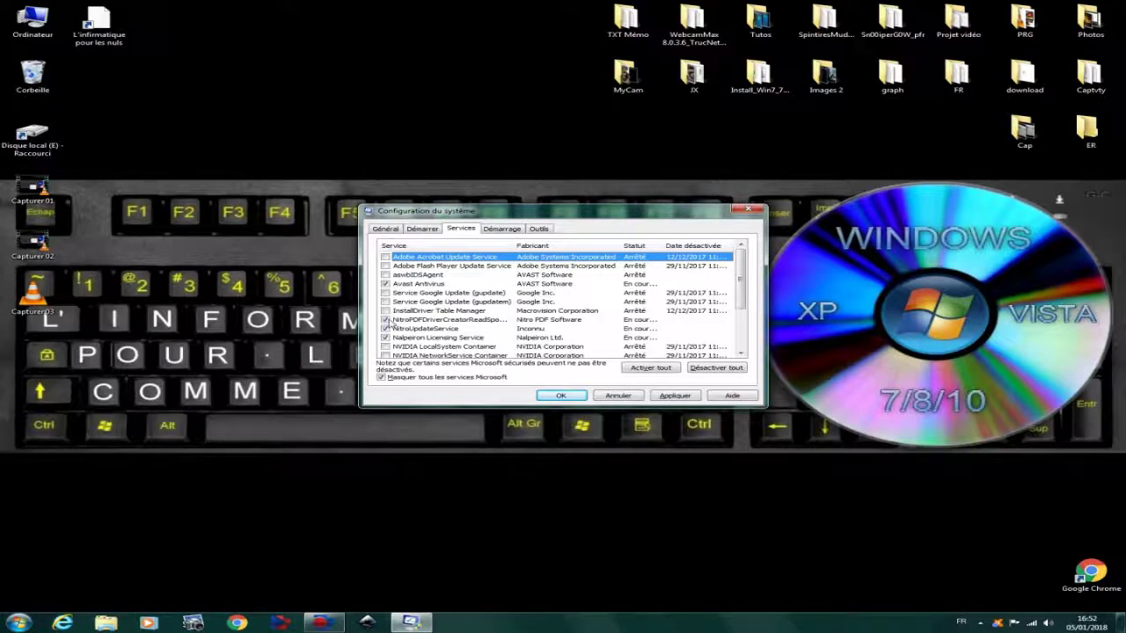
{"action": "left_click", "coordinate": [385, 320]}
{"action": "left_click", "coordinate": [386, 337]}
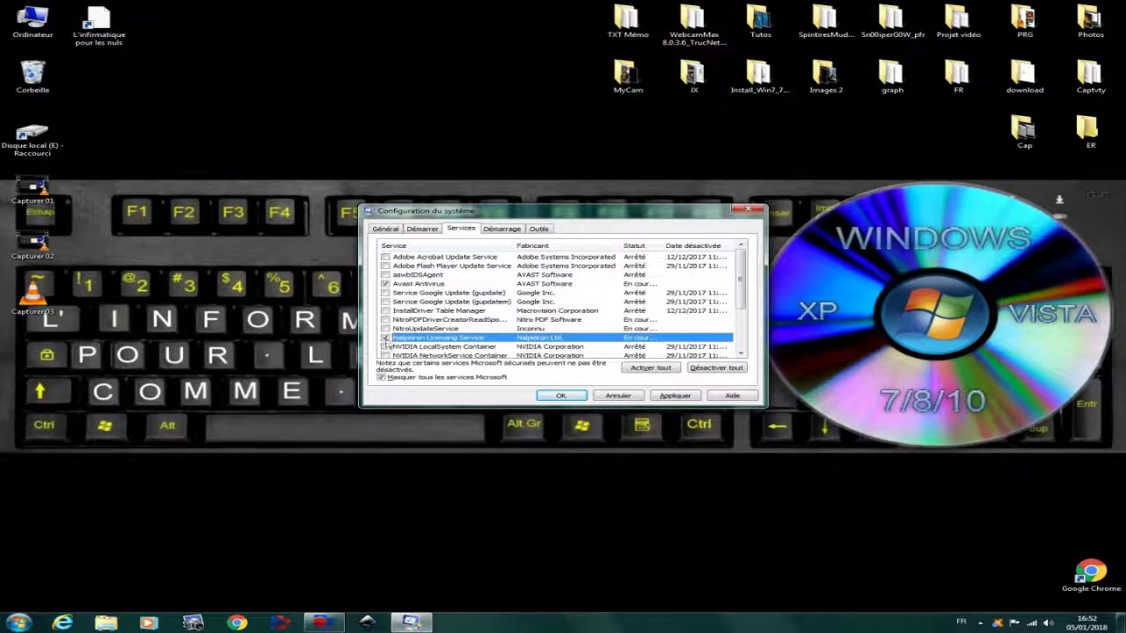
{"action": "mouse_move", "coordinate": [739, 279]}
{"action": "left_mouse_down"}
{"action": "mouse_move", "coordinate": [740, 330]}
{"action": "mouse_move", "coordinate": [740, 283]}
{"action": "left_mouse_up"}
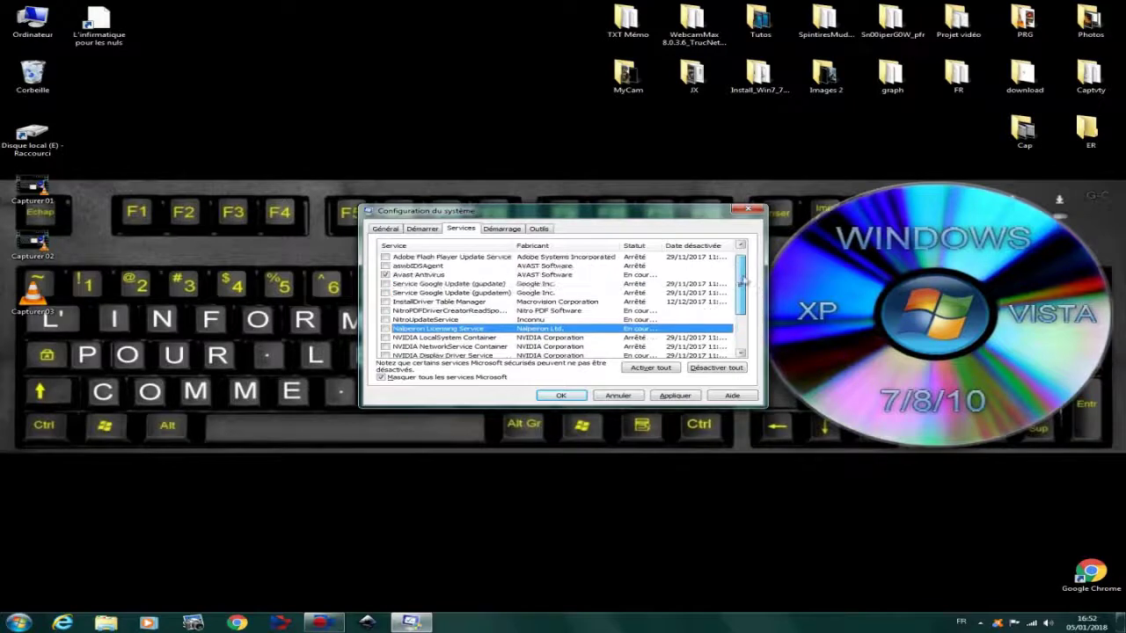
{"action": "left_click", "coordinate": [675, 396]}
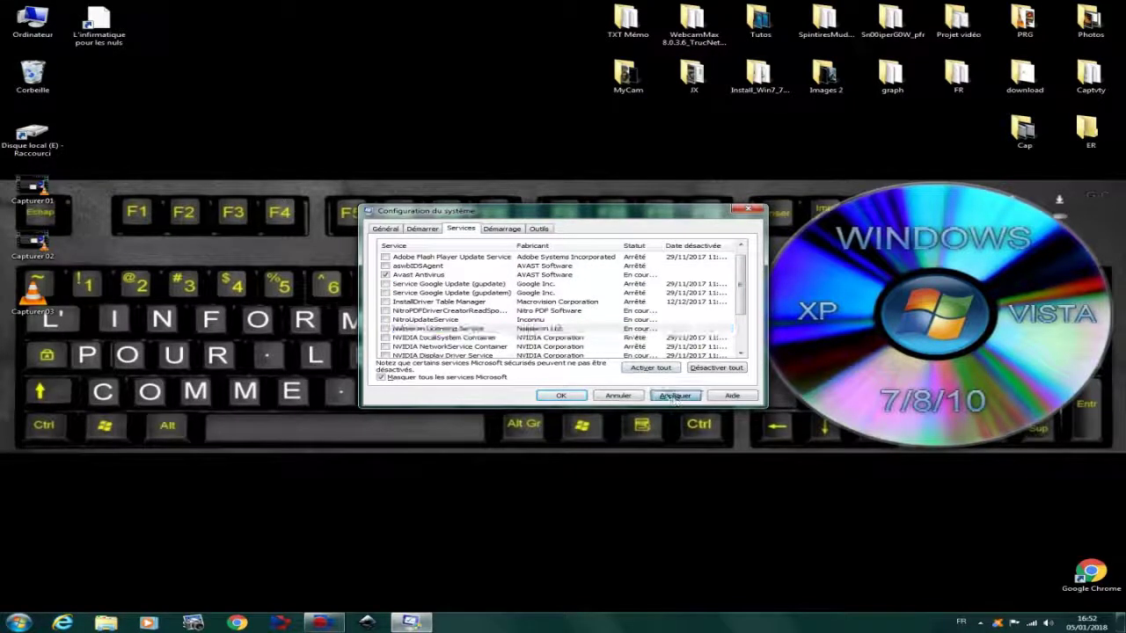
{"action": "left_click", "coordinate": [561, 395]}
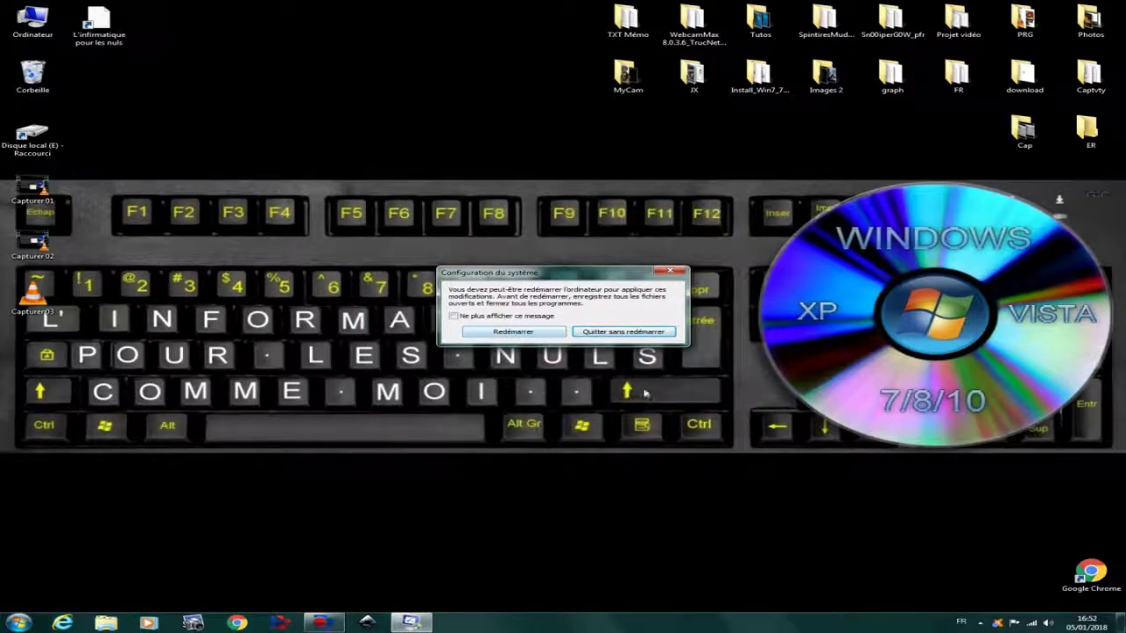
{"action": "left_click", "coordinate": [650, 332]}
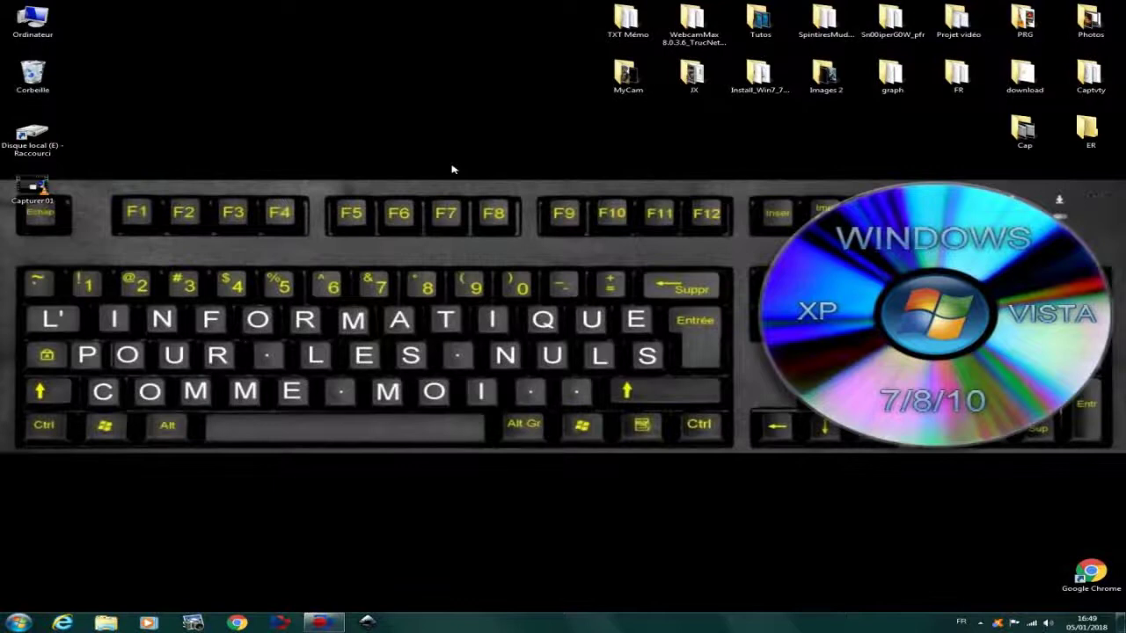
Step: Create a desktop shortcut to the copied Facebook group address and name it L'informatique pour les nuls
{"action": "right_click", "coordinate": [514, 281]}
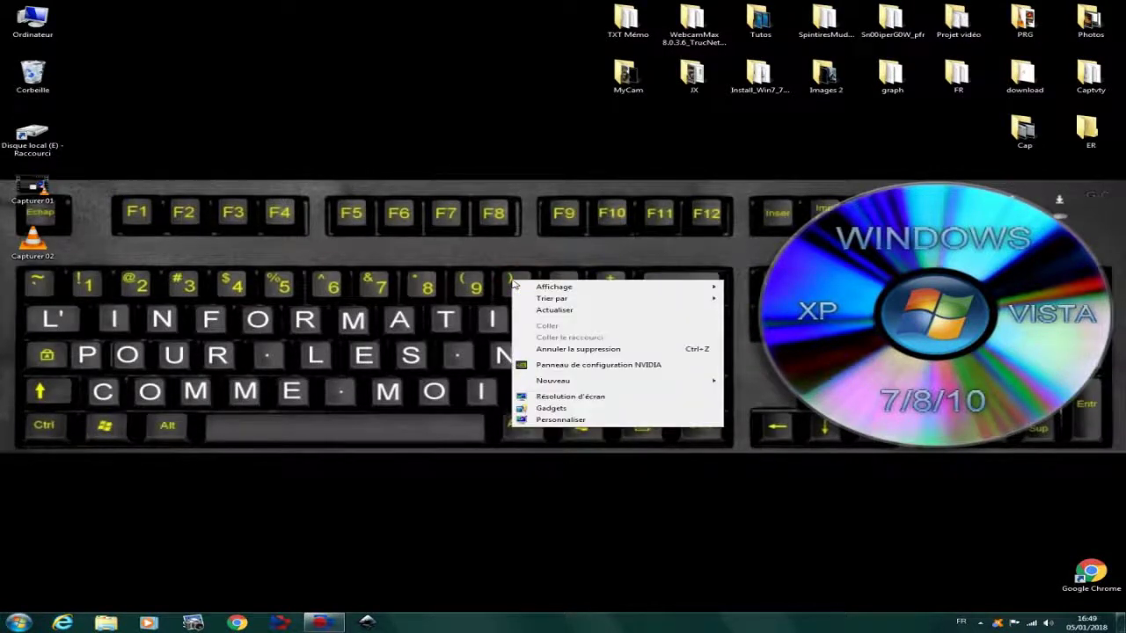
{"action": "left_click", "coordinate": [613, 388]}
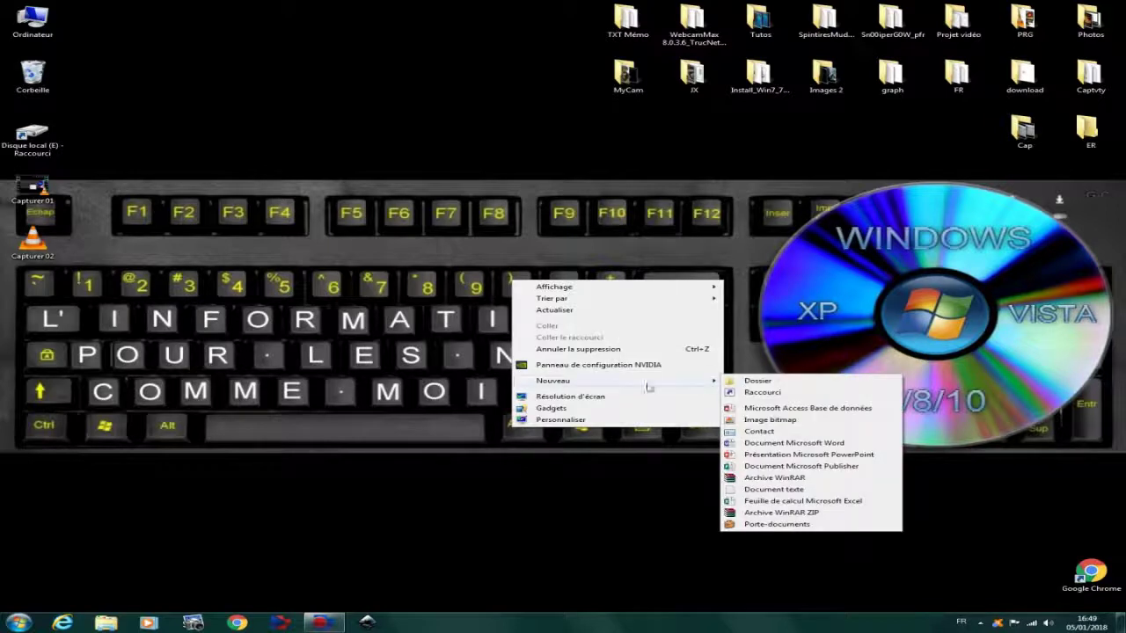
{"action": "left_click", "coordinate": [762, 393]}
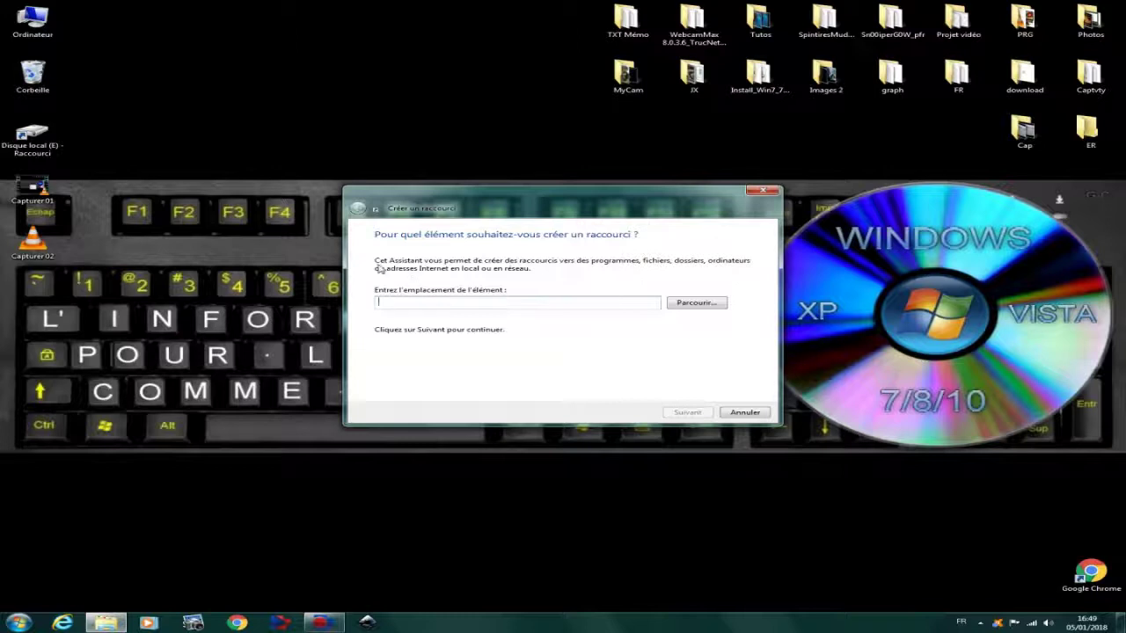
{"action": "left_click", "coordinate": [695, 302]}
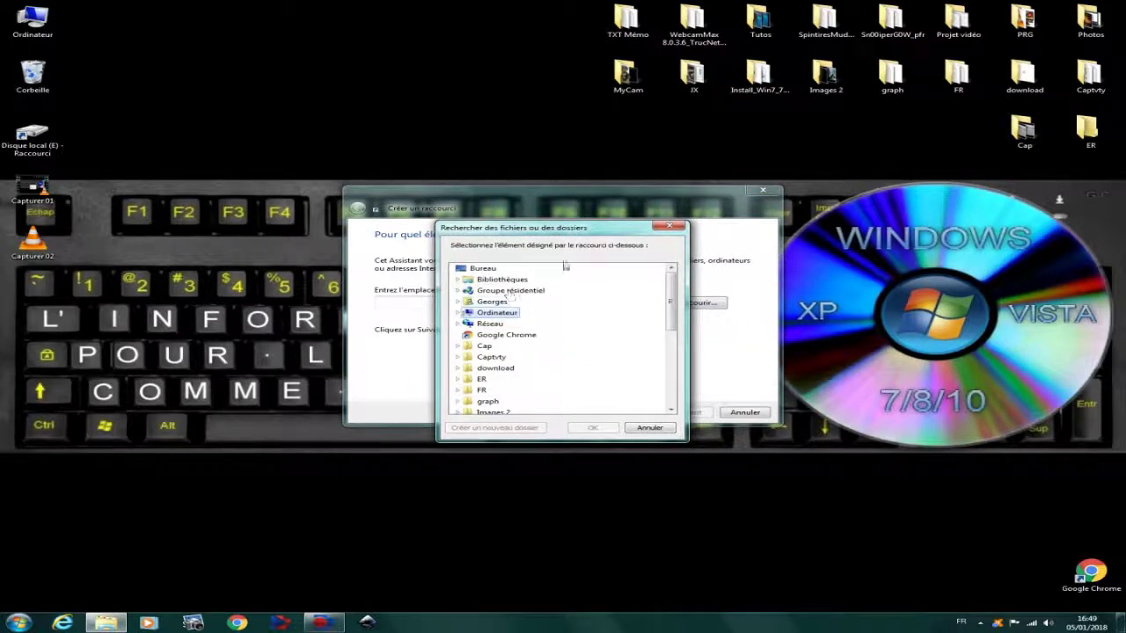
{"action": "left_click", "coordinate": [672, 229]}
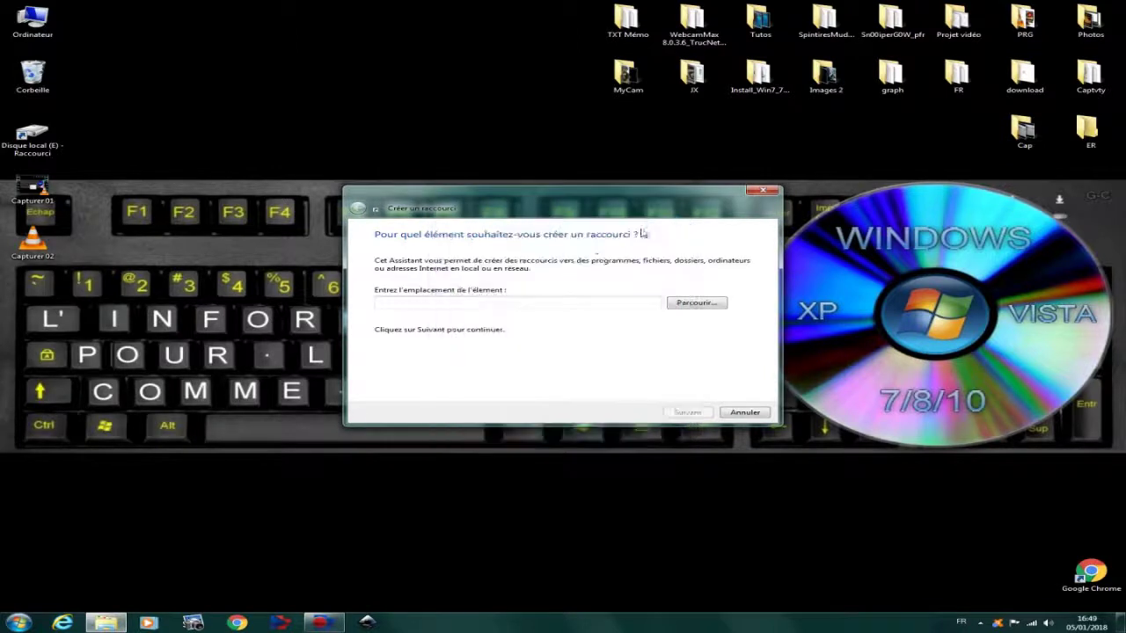
{"action": "left_click", "coordinate": [409, 303]}
{"action": "right_click", "coordinate": [409, 303]}
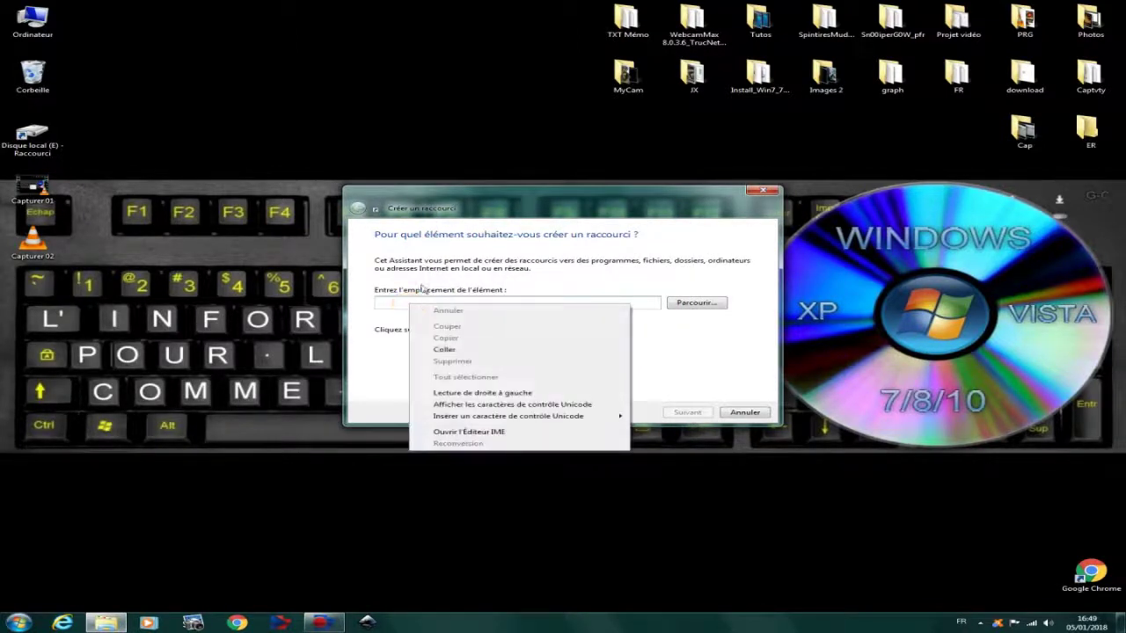
{"action": "left_click", "coordinate": [443, 350]}
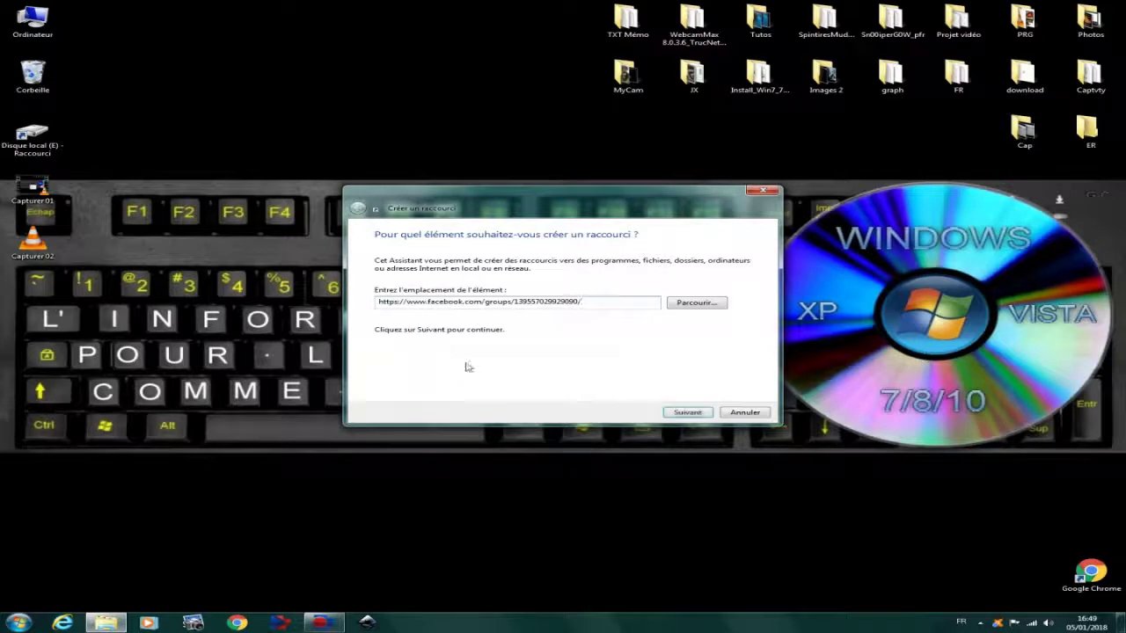
{"action": "left_click", "coordinate": [686, 412]}
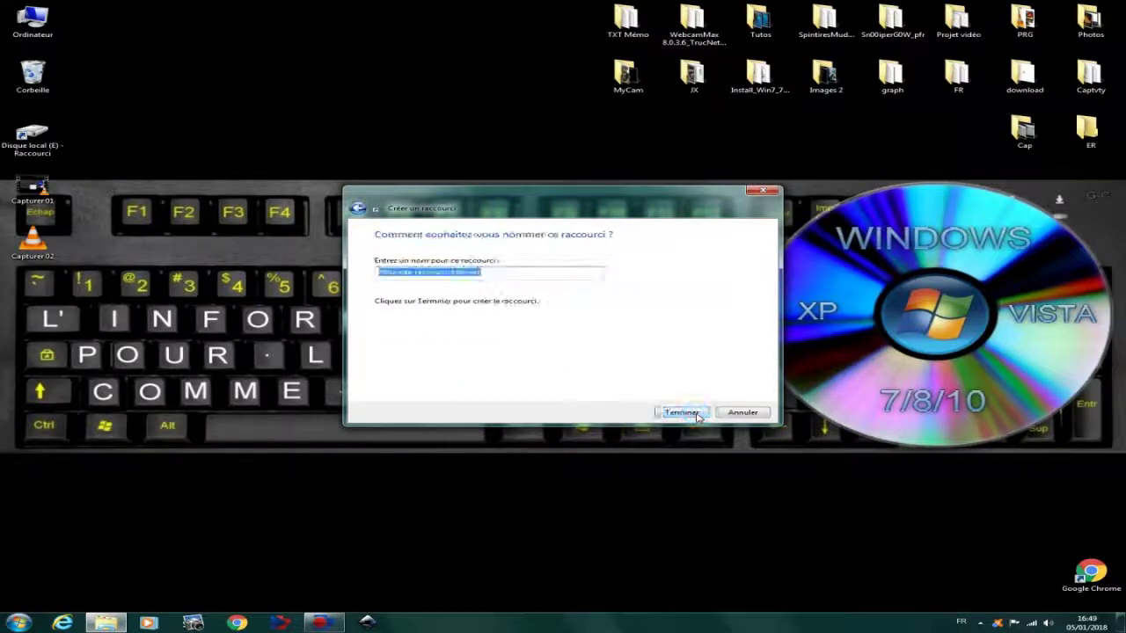
{"action": "type", "text": "L'informatique pour les nuls"}
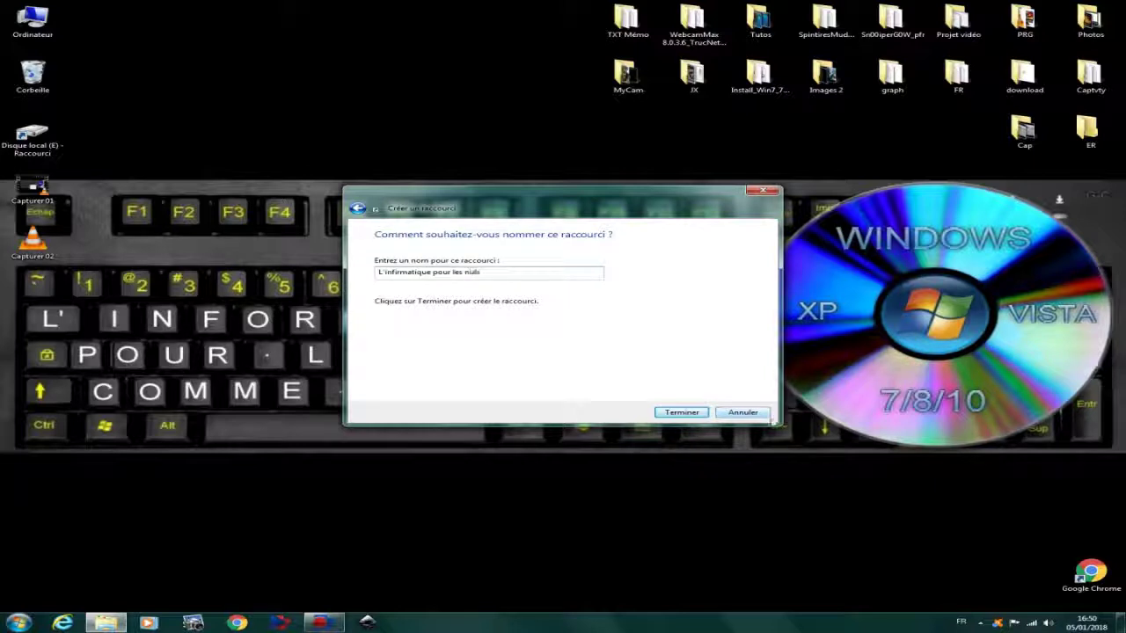
{"action": "left_click", "coordinate": [677, 411]}
Step: Place the new shortcut beside Ordinateur on the desktop, and check the Facebook group page it opens before closing the browser
{"action": "left_click_drag", "start_coordinate": [495, 299], "coordinate": [115, 19]}
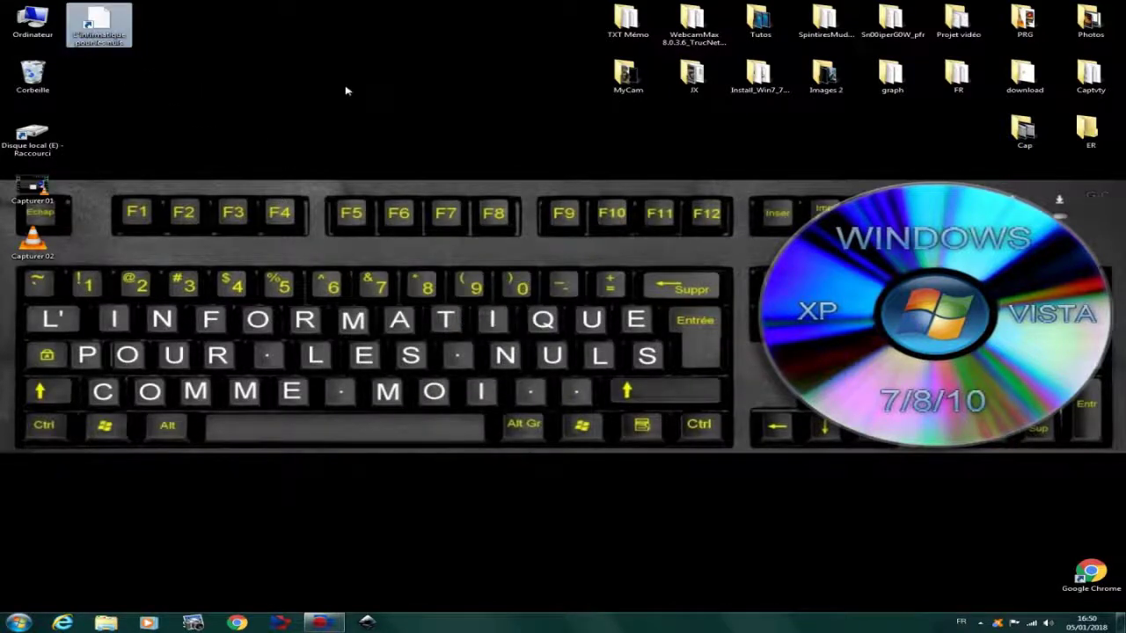
{"action": "double_click", "coordinate": [105, 22]}
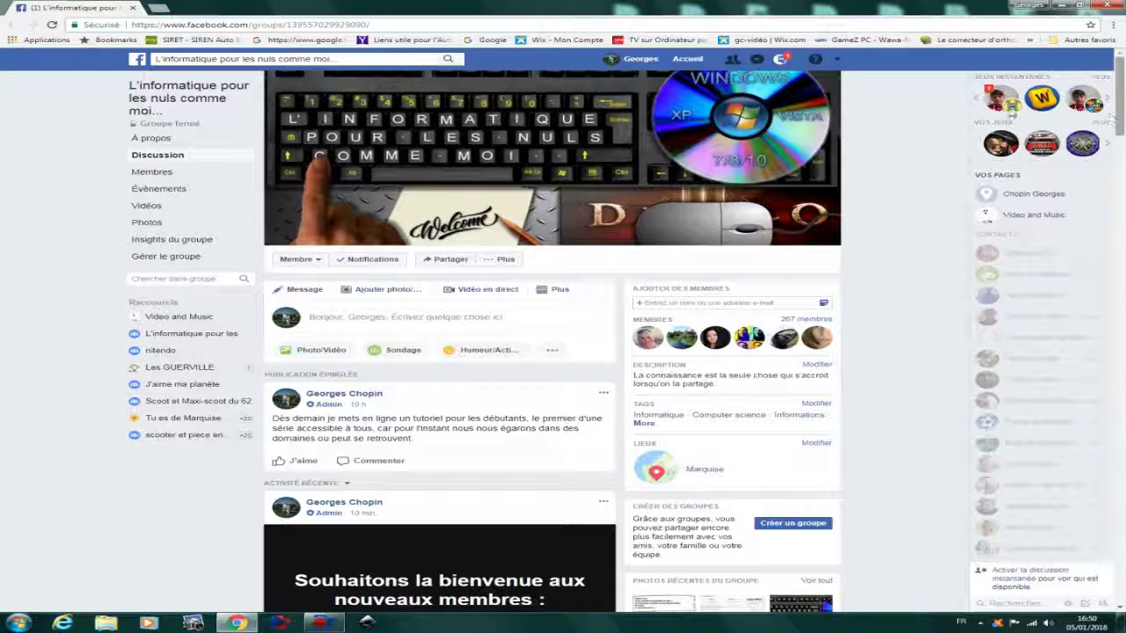
{"action": "left_click", "coordinate": [1110, 6]}
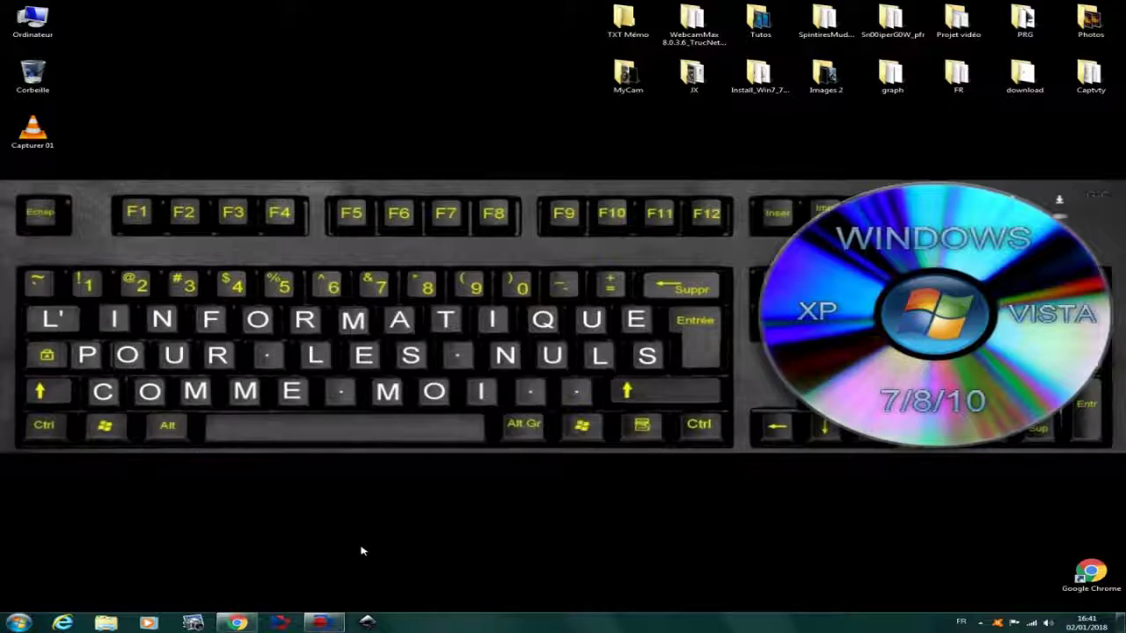
Step: Switch to Chrome, open the Comment Ça Marche result for WinRAR, launch the trial version download, and close the browser
{"action": "left_click", "coordinate": [237, 622]}
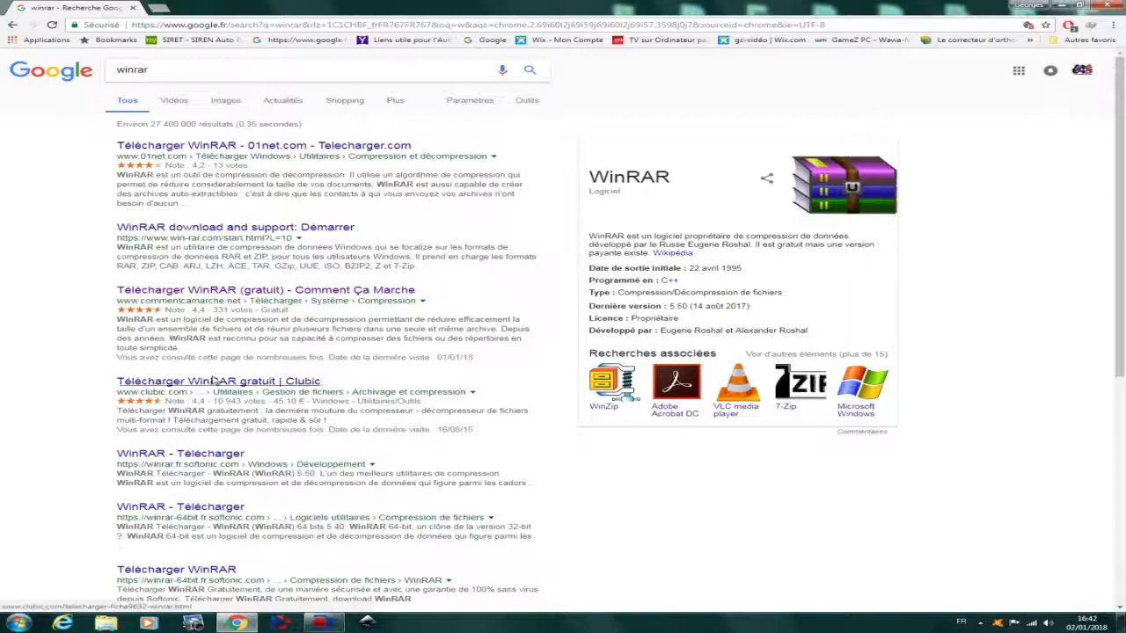
{"action": "left_click", "coordinate": [264, 291]}
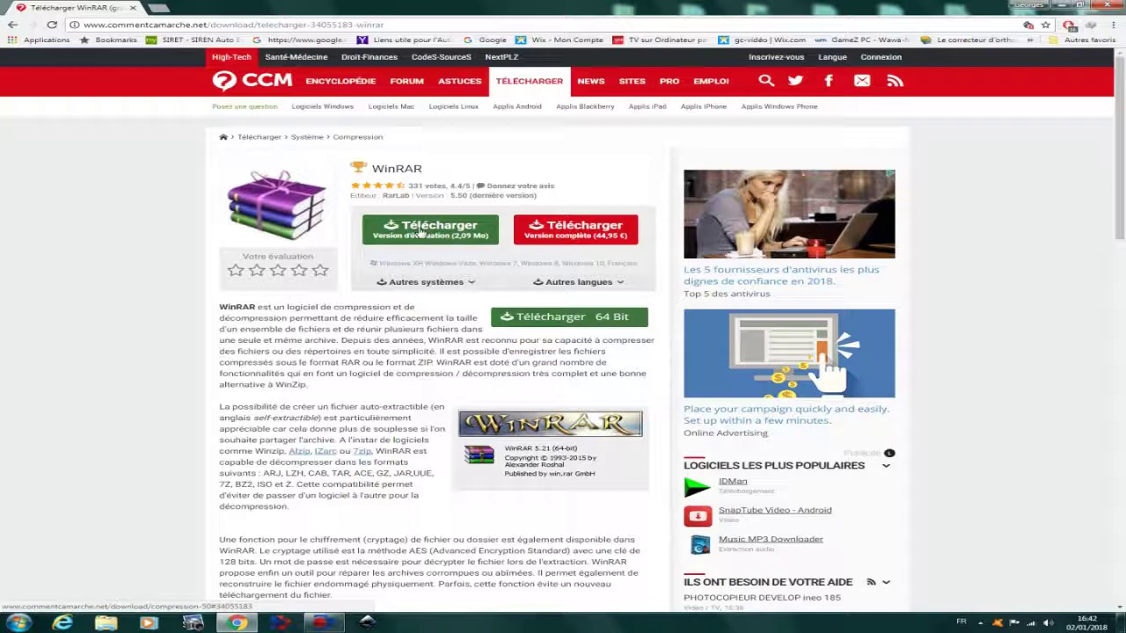
{"action": "left_click", "coordinate": [416, 233]}
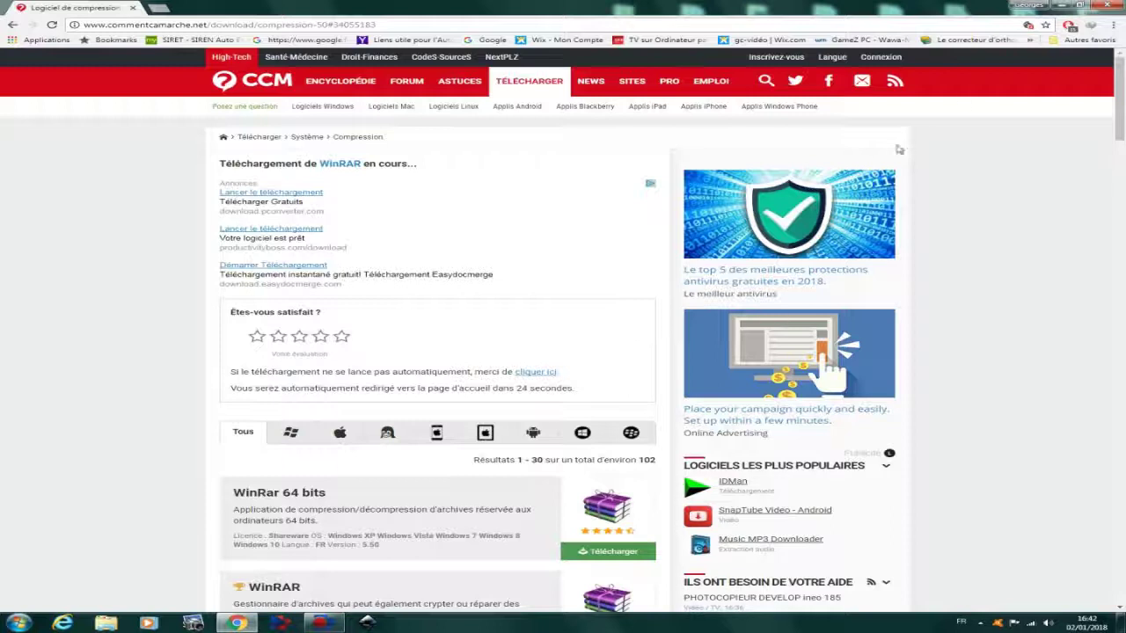
{"action": "left_click", "coordinate": [1110, 6]}
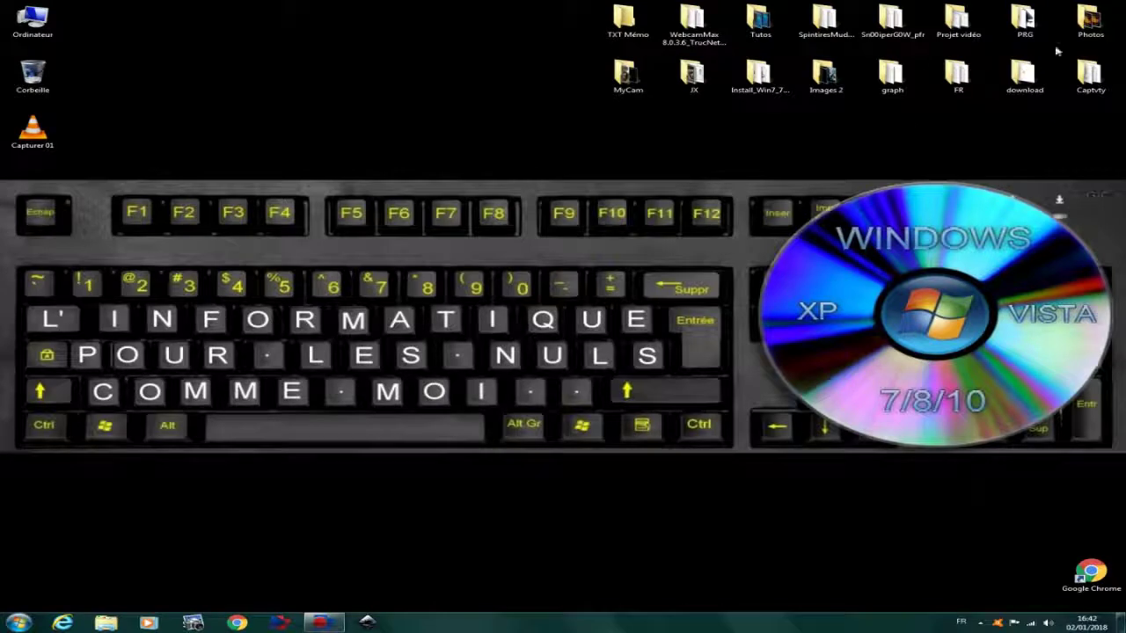
Step: Check the size of the Photos desktop folder in its properties and compress the folder into Photos.rar
{"action": "right_click", "coordinate": [1088, 25]}
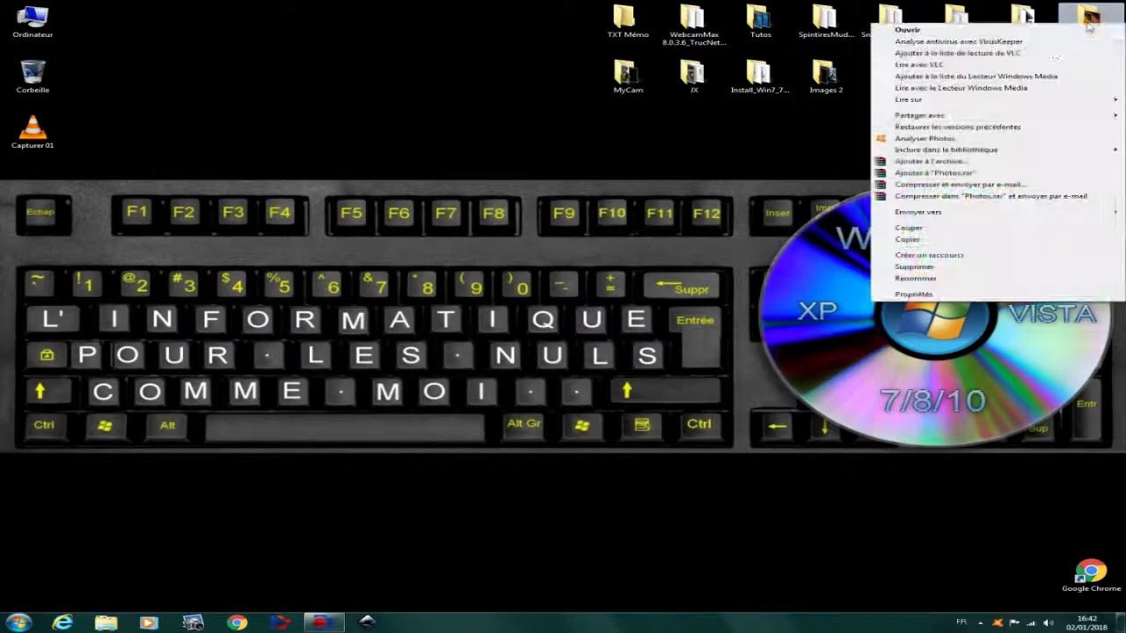
{"action": "left_click", "coordinate": [923, 295]}
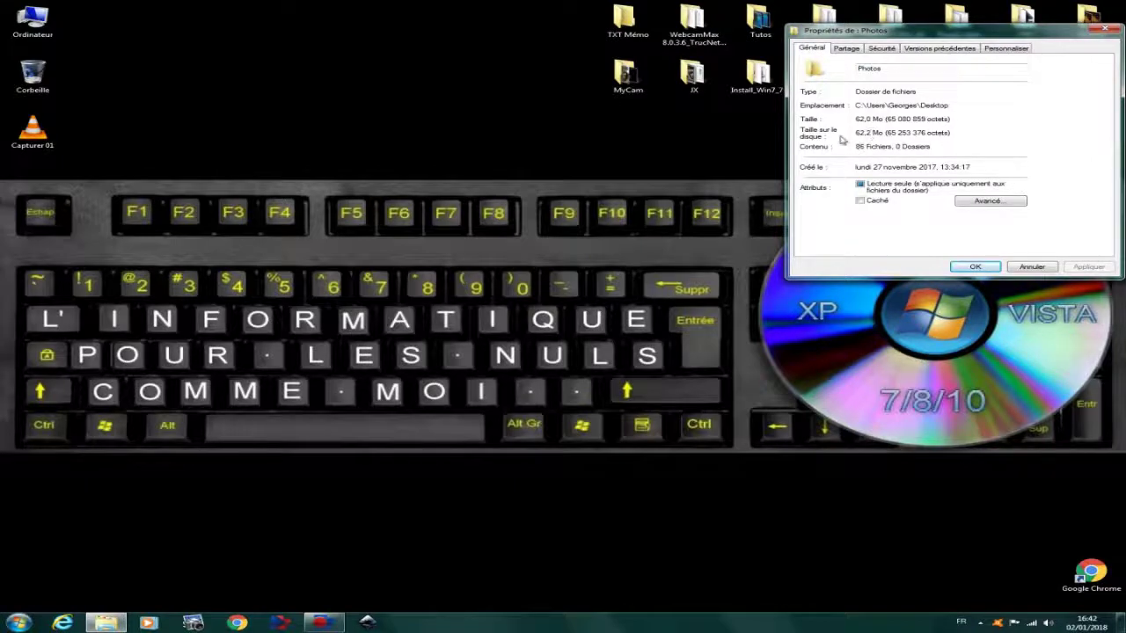
{"action": "left_click", "coordinate": [972, 266]}
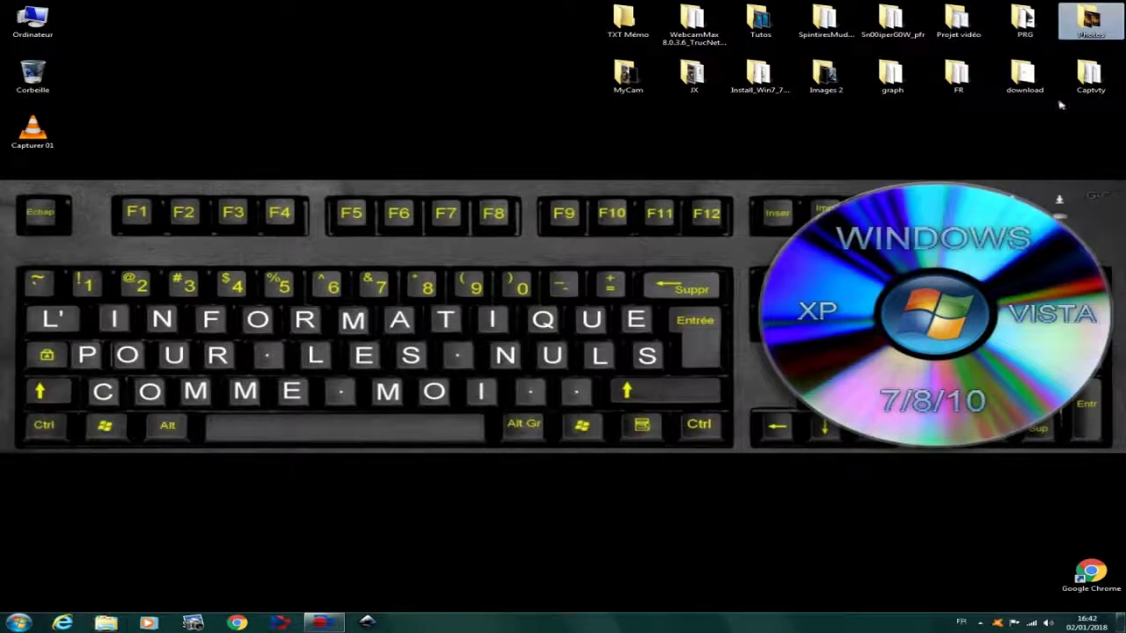
{"action": "right_click", "coordinate": [1090, 23]}
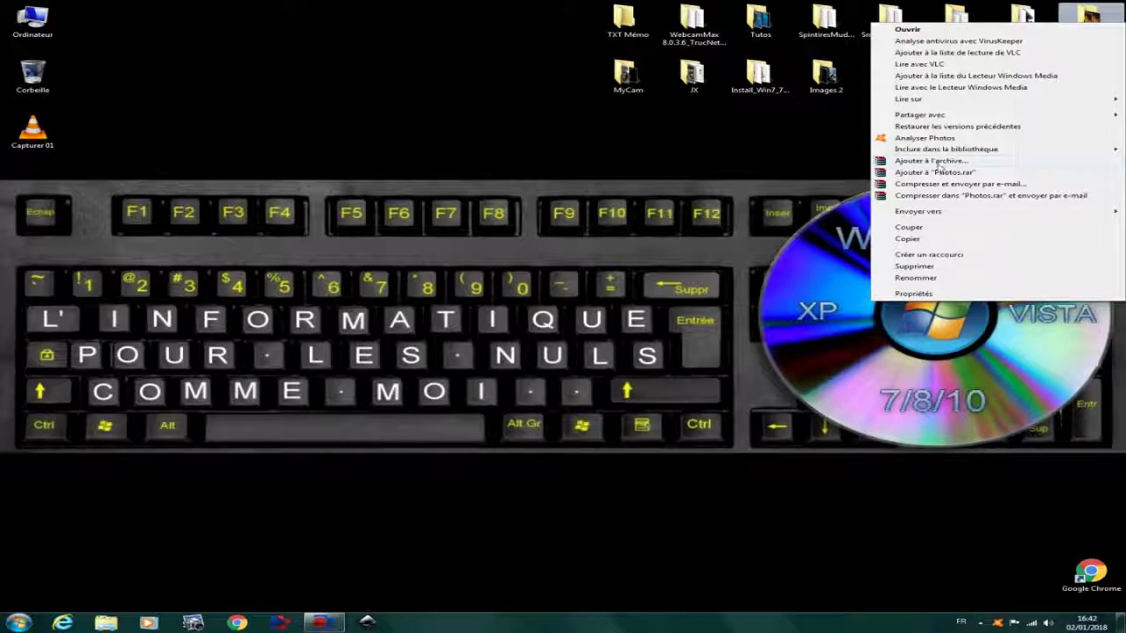
{"action": "left_click", "coordinate": [942, 174]}
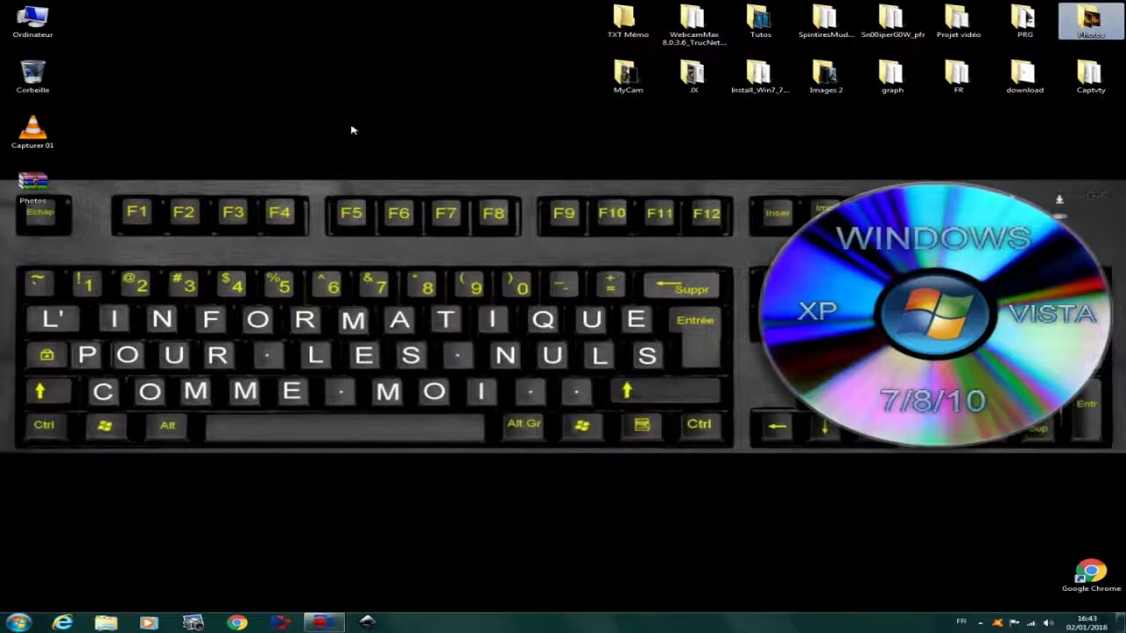
Step: Check the size of the Photos.rar archive in its properties and close them
{"action": "right_click", "coordinate": [35, 184]}
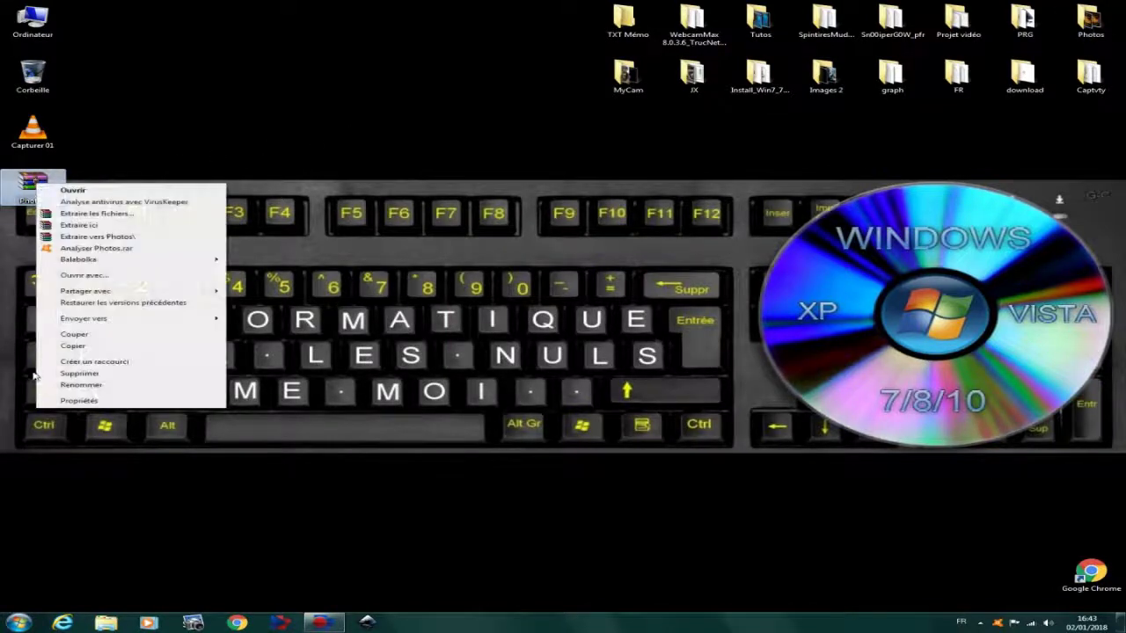
{"action": "left_click", "coordinate": [79, 400]}
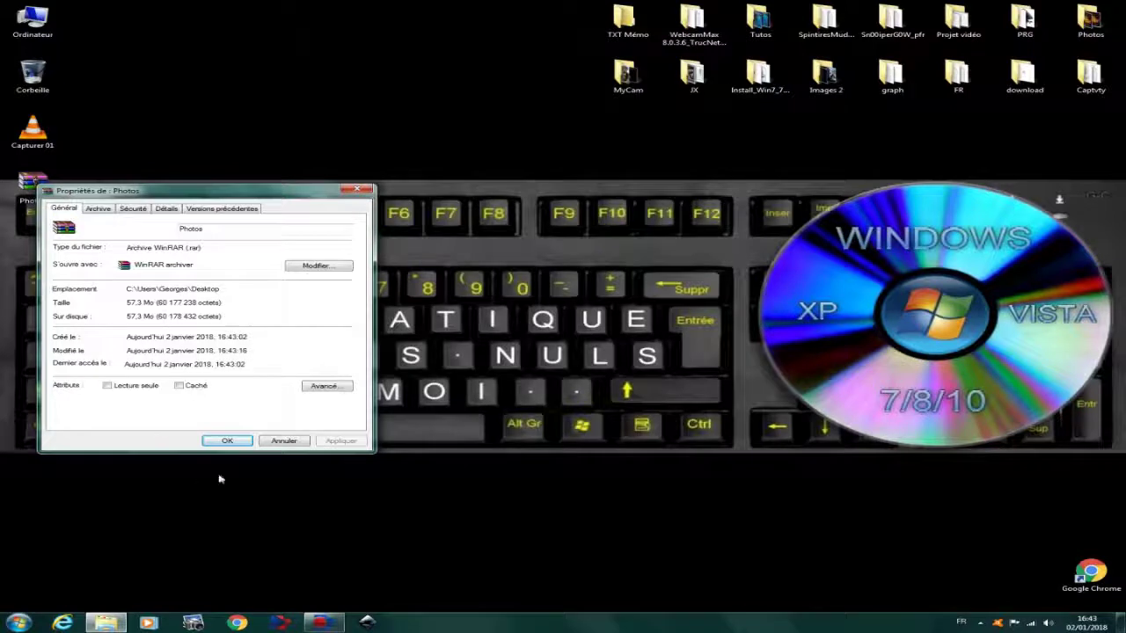
{"action": "left_click", "coordinate": [229, 441]}
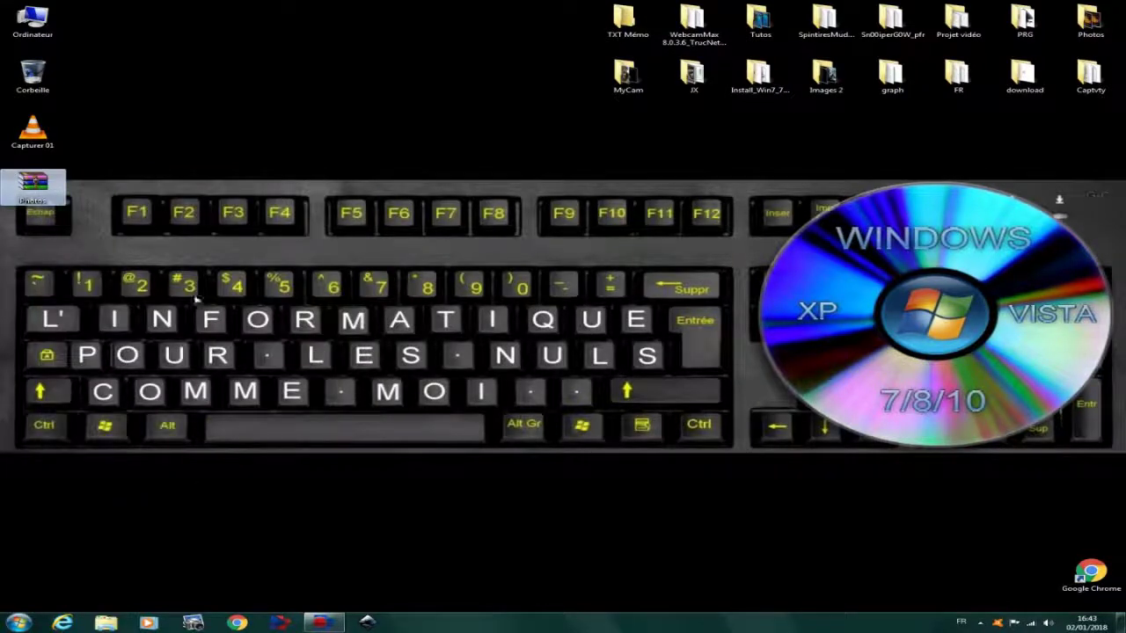
Step: Open Photos.rar and try to extract it to the desktop (Bureau), cancel at the file replacement request, and close WinRAR
{"action": "double_click", "coordinate": [41, 185]}
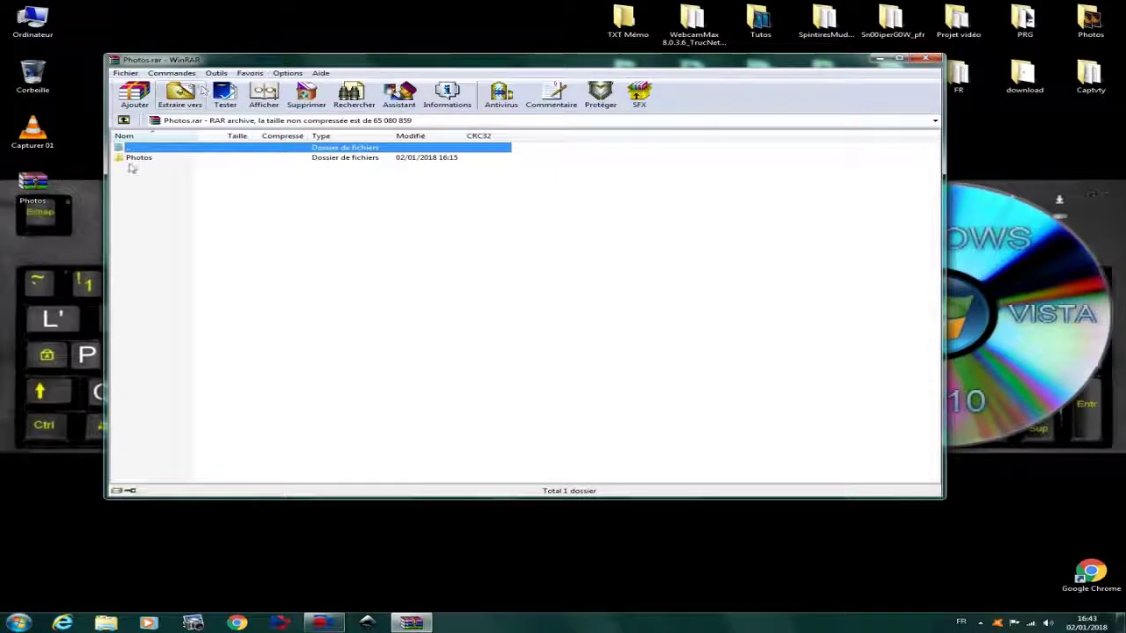
{"action": "left_click", "coordinate": [188, 92]}
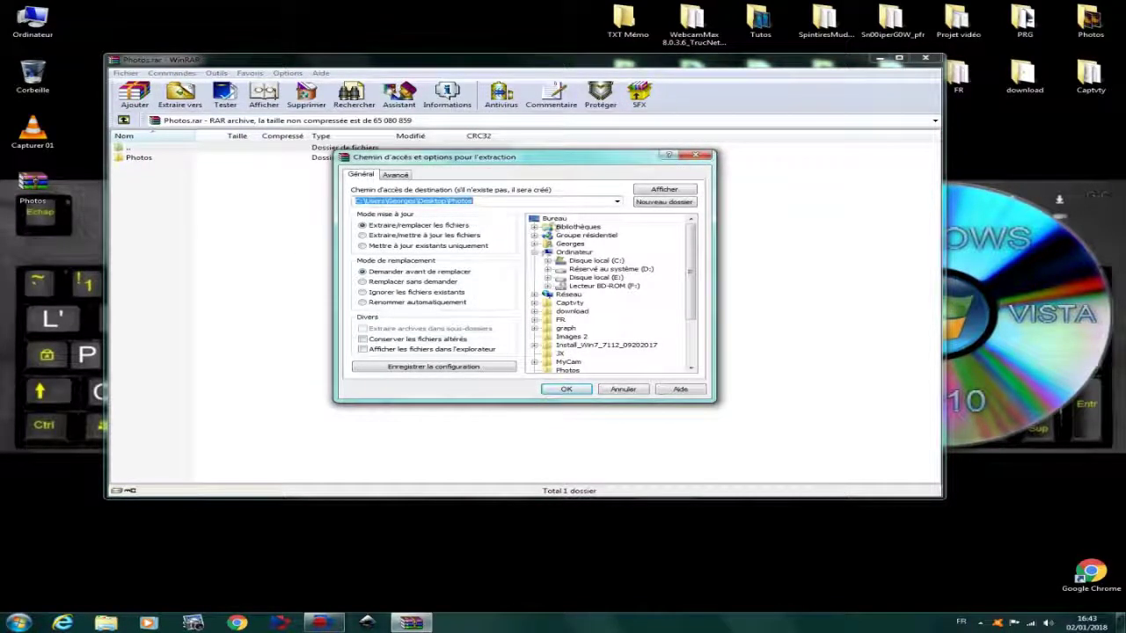
{"action": "left_click", "coordinate": [558, 219]}
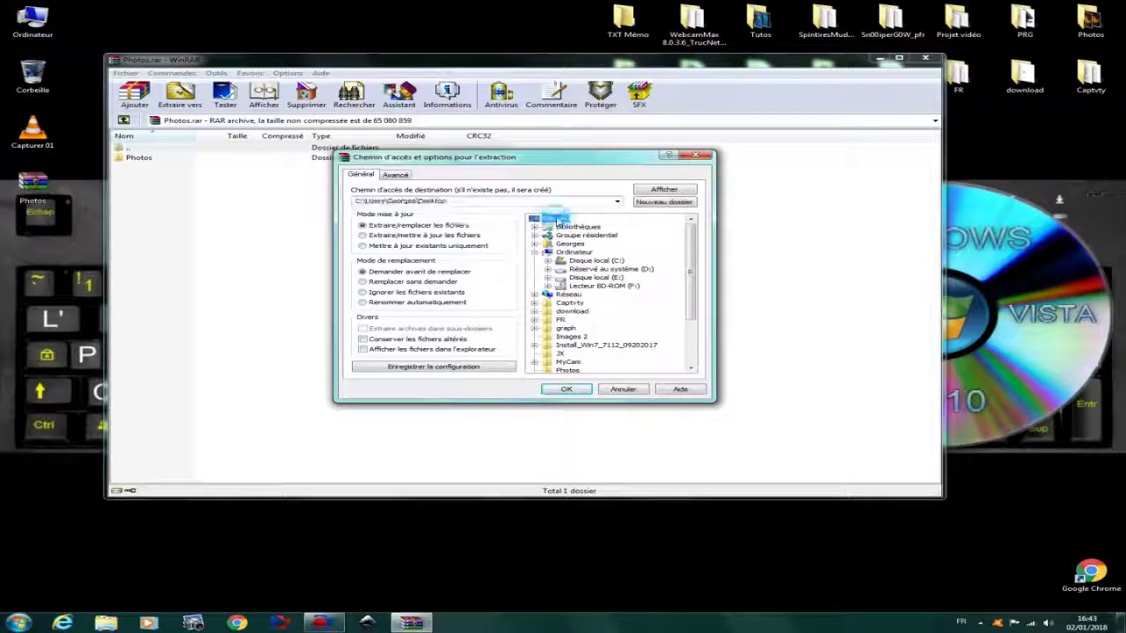
{"action": "left_click", "coordinate": [566, 389]}
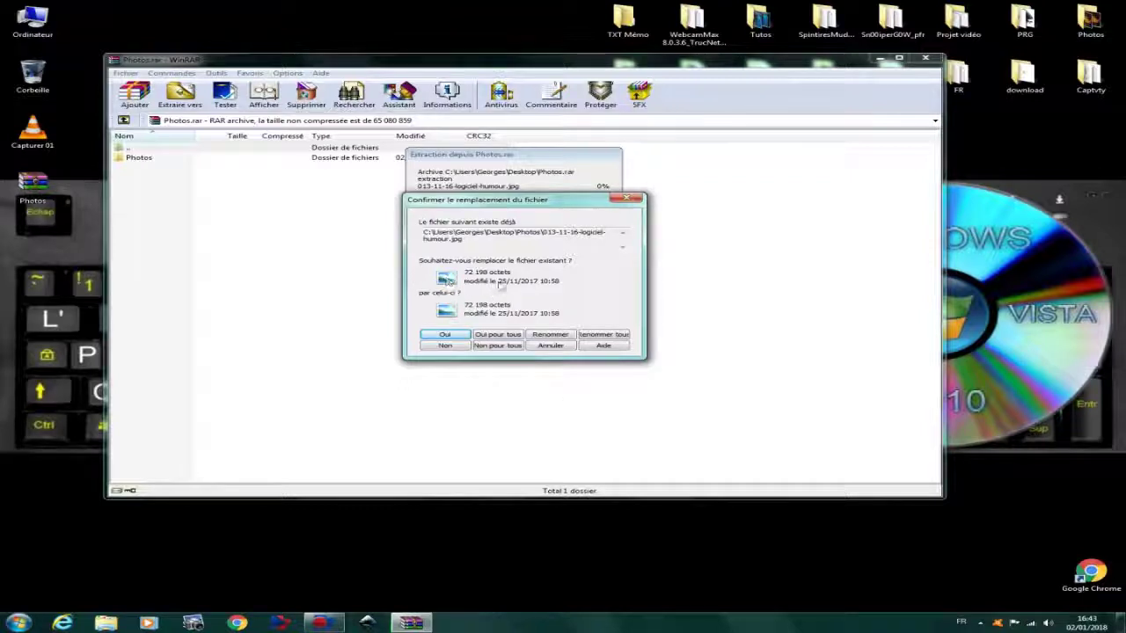
{"action": "left_click", "coordinate": [547, 348]}
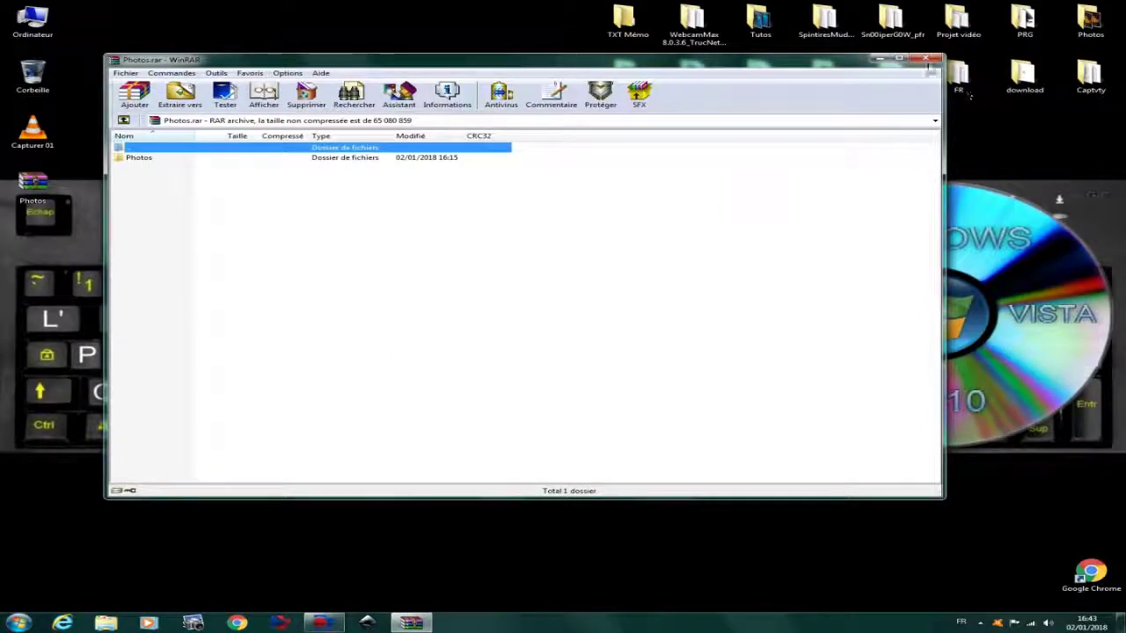
{"action": "left_click", "coordinate": [925, 59]}
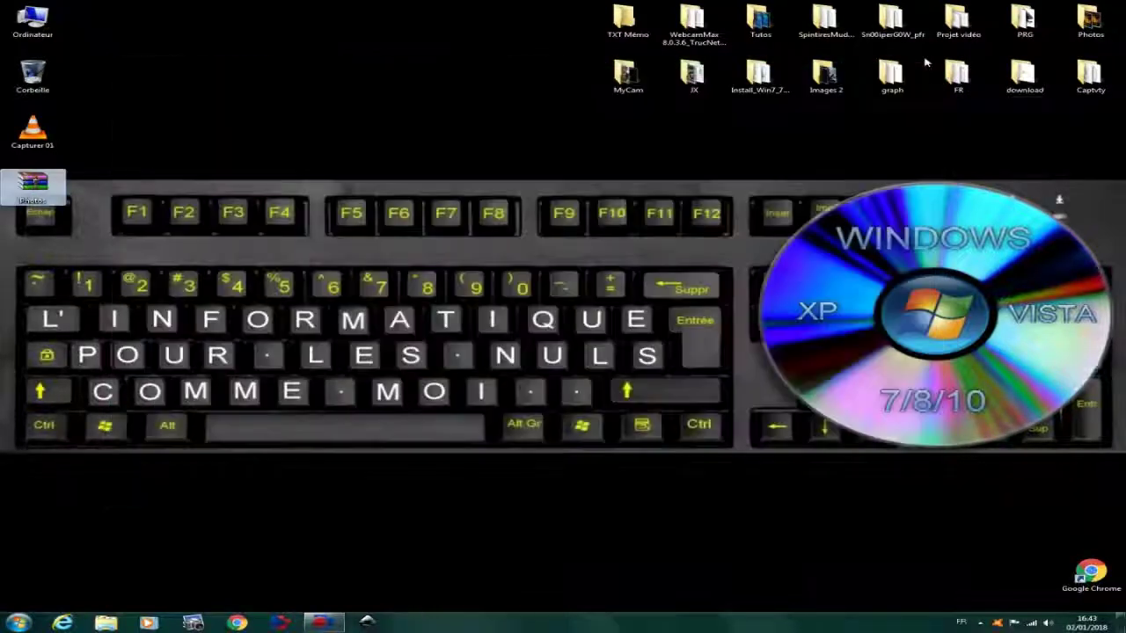